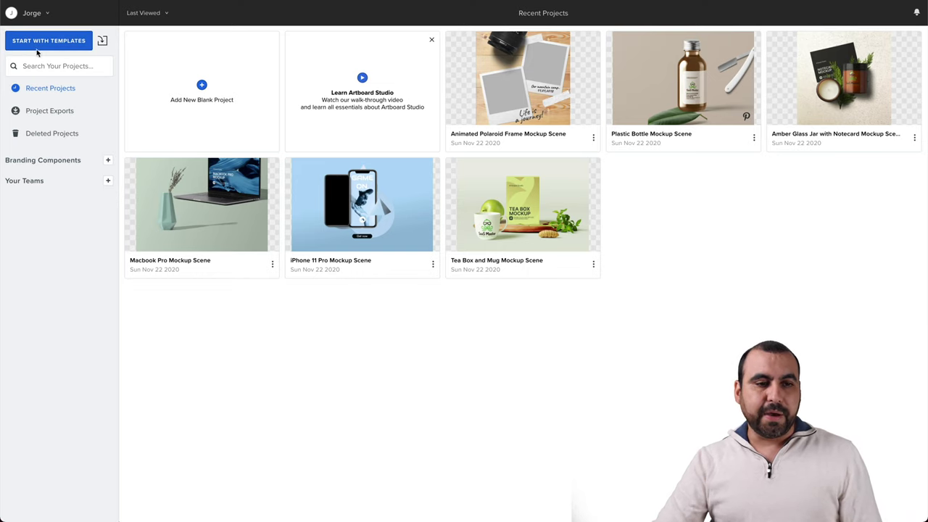
Step: Start a new project from the template gallery and browse the Digital and Apparel mockup categories
{"action": "left_click", "coordinate": [50, 42]}
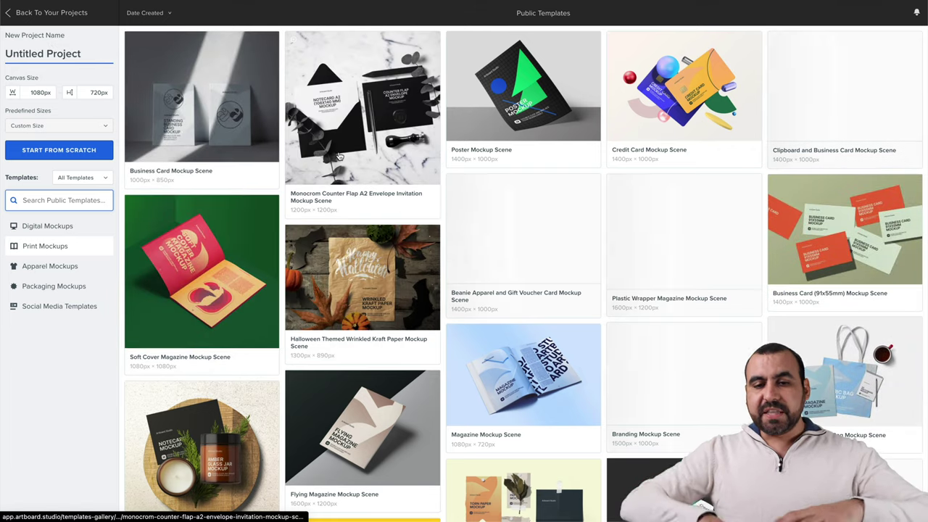
{"action": "left_click", "coordinate": [68, 233]}
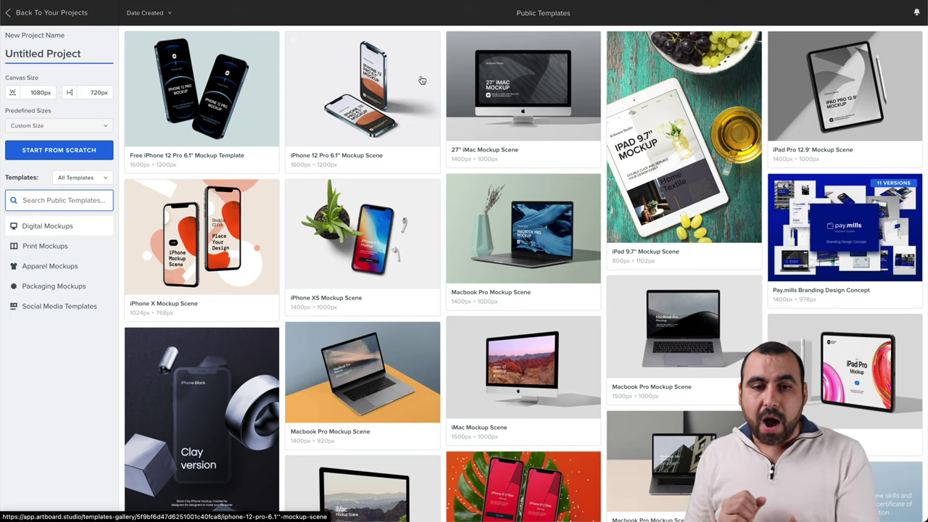
{"action": "left_click", "coordinate": [58, 265]}
Step: Browse the Print, Apparel and Packaging template categories, ending on Social Media Templates
{"action": "left_click", "coordinate": [64, 247]}
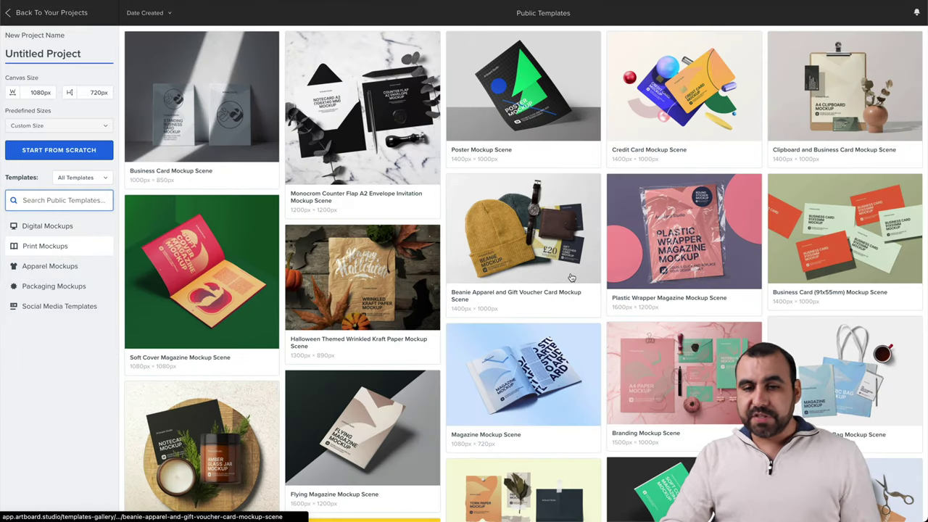
{"action": "scroll", "coordinate": [571, 277], "scroll_direction": "down", "scroll_amount": 5}
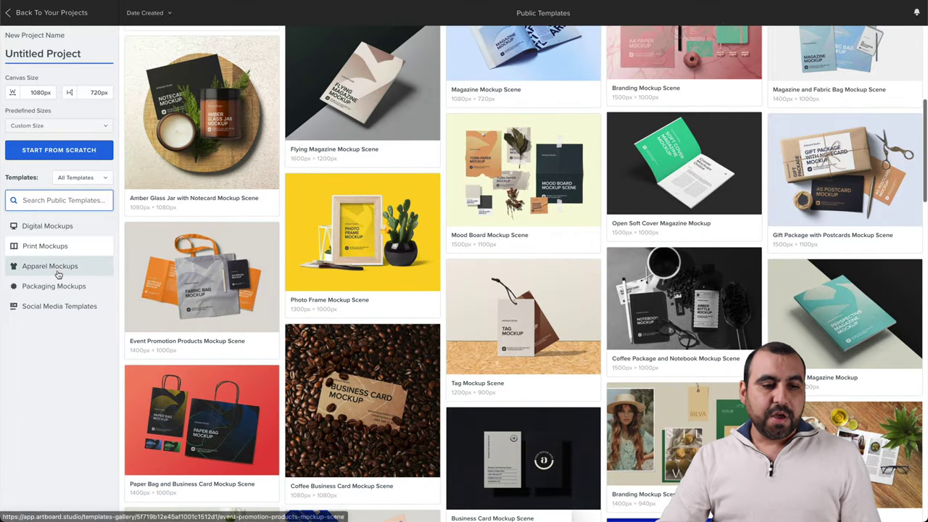
{"action": "left_click", "coordinate": [57, 267]}
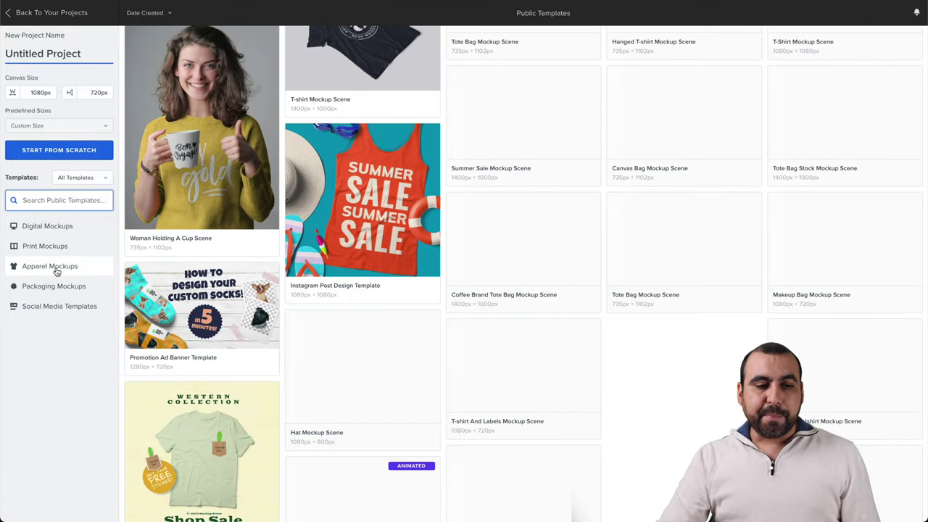
{"action": "scroll", "coordinate": [439, 340], "scroll_direction": "up", "scroll_amount": 3}
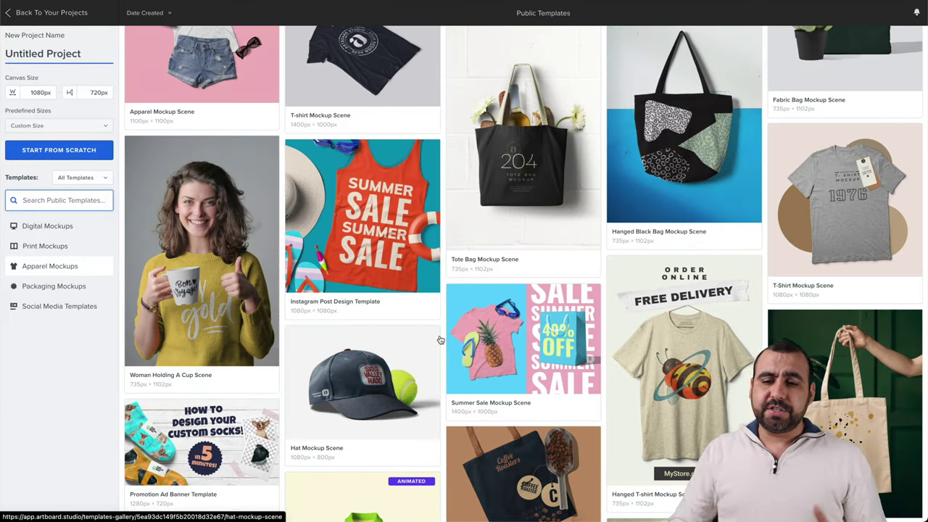
{"action": "scroll", "coordinate": [439, 339], "scroll_direction": "up", "scroll_amount": 3}
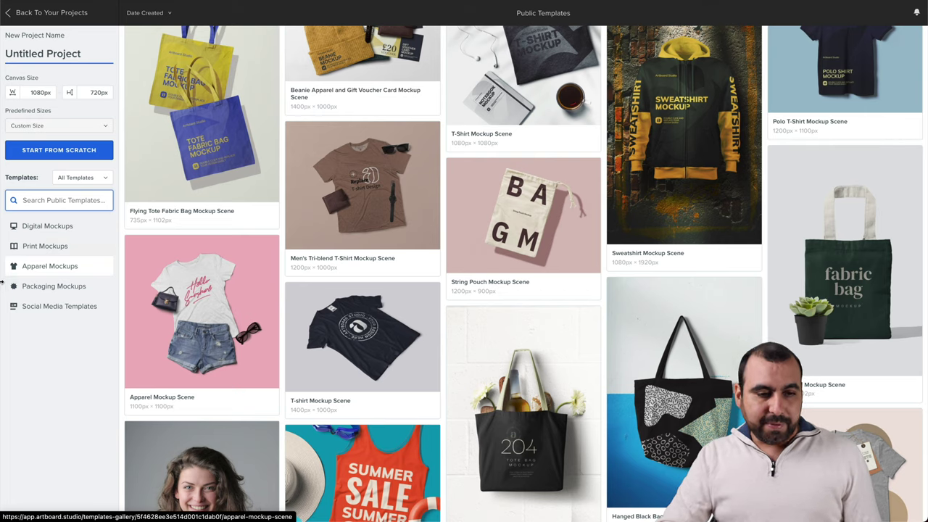
{"action": "left_click", "coordinate": [55, 286]}
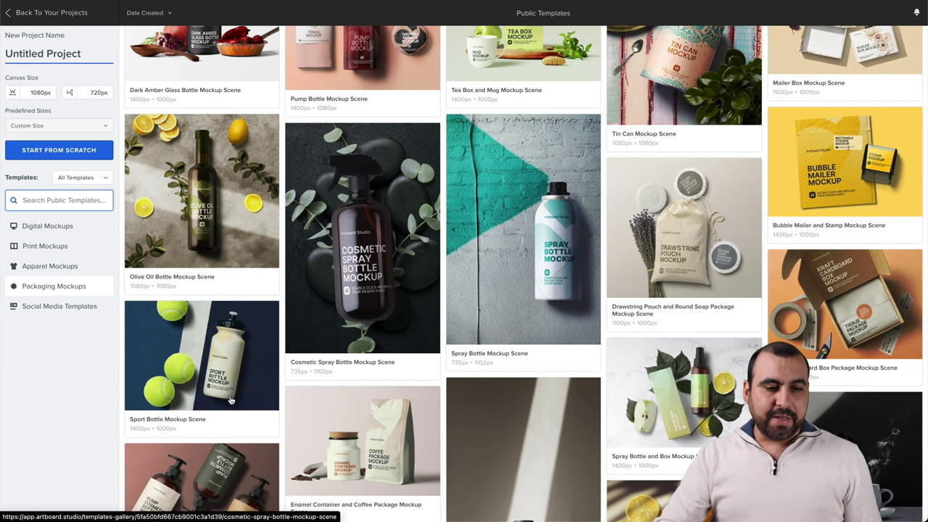
{"action": "left_click", "coordinate": [93, 309]}
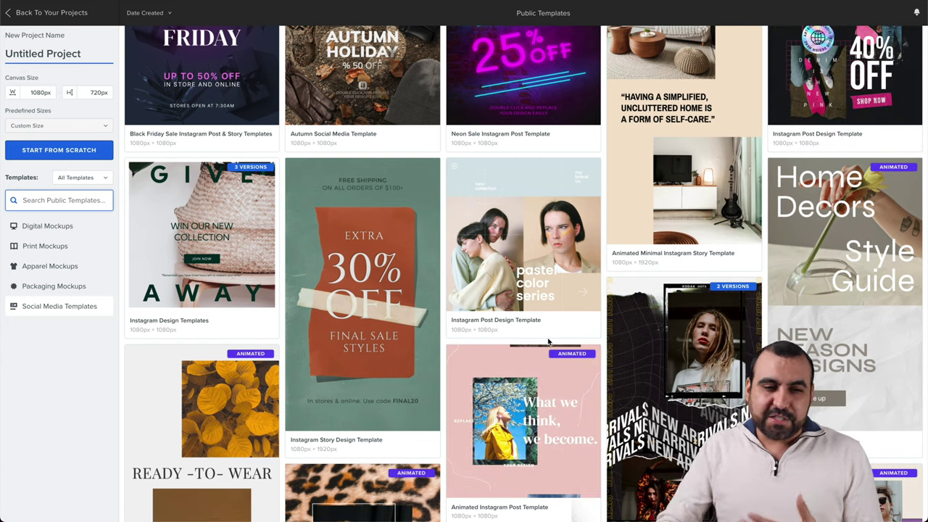
Step: From Print Mockups, open the Amber Glass Jar with Notecard scene in the editor
{"action": "left_click", "coordinate": [58, 247]}
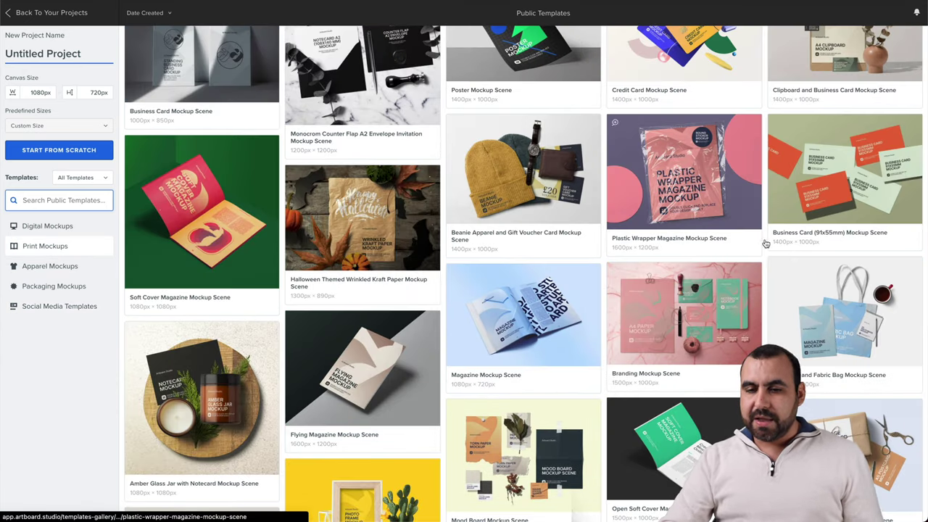
{"action": "left_click", "coordinate": [231, 390]}
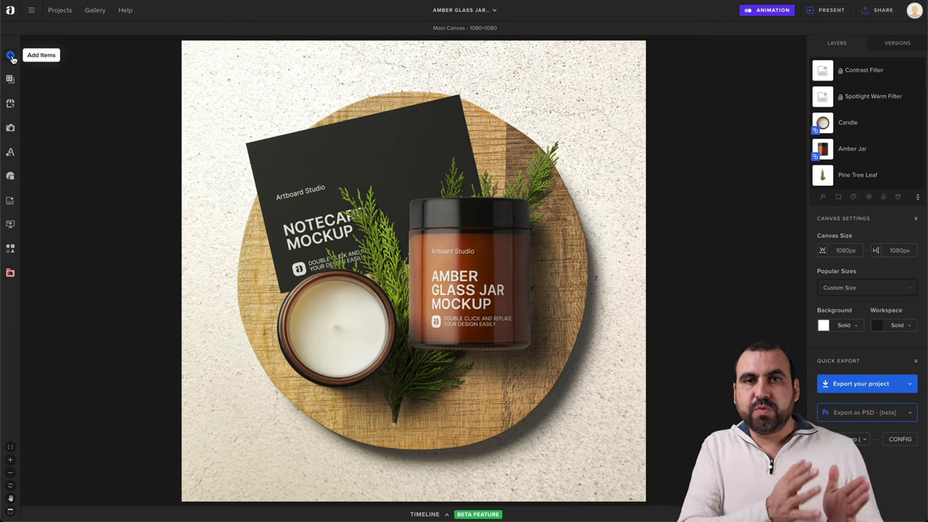
Step: Browse the Print and Electronics item packs, then switch to the texture background packs
{"action": "left_click", "coordinate": [11, 57]}
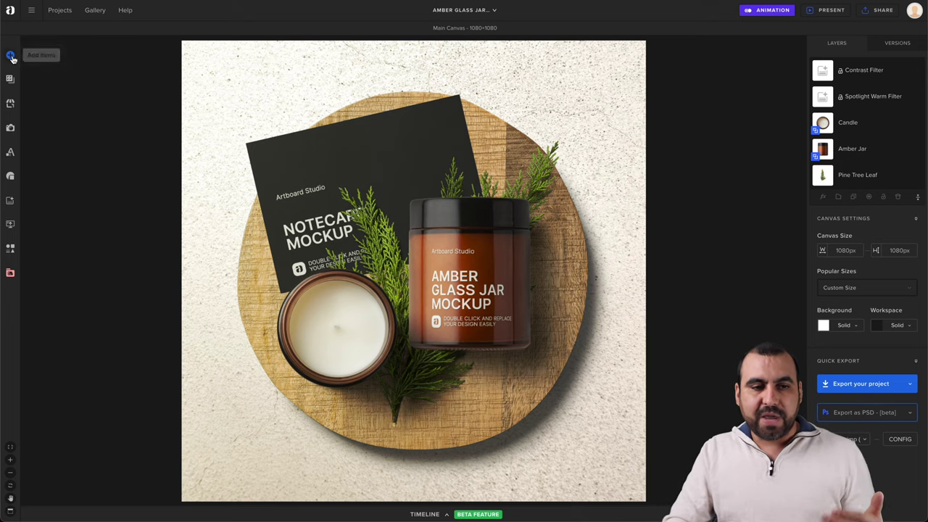
{"action": "left_click", "coordinate": [75, 109]}
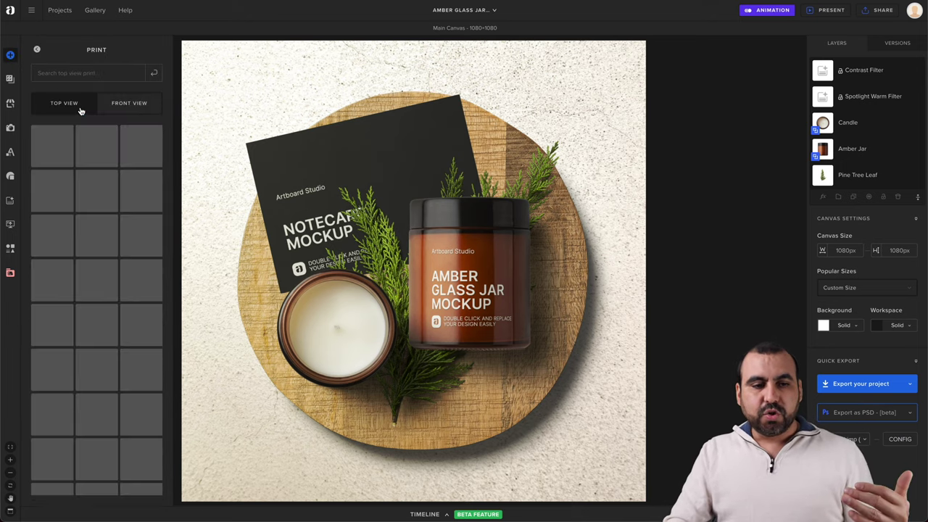
{"action": "scroll", "coordinate": [93, 216], "scroll_direction": "down", "scroll_amount": 10}
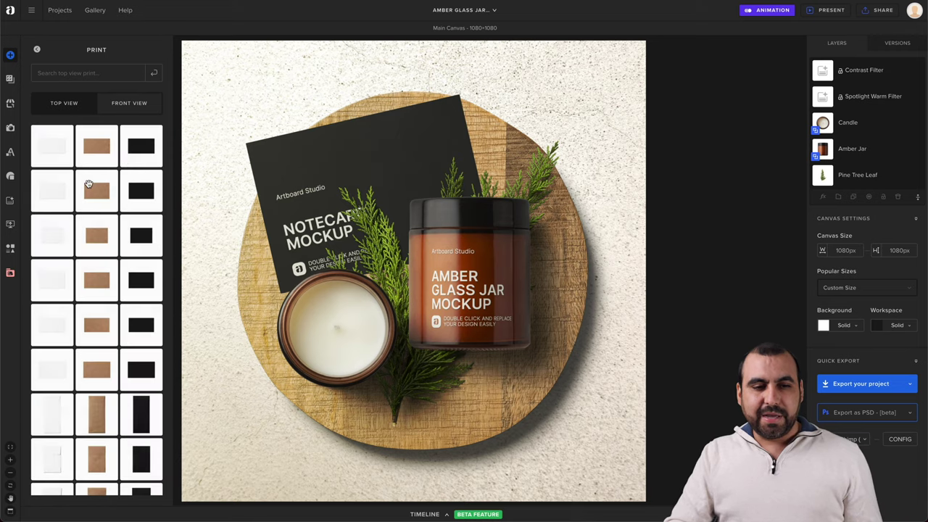
{"action": "scroll", "coordinate": [92, 265], "scroll_direction": "down", "scroll_amount": 5}
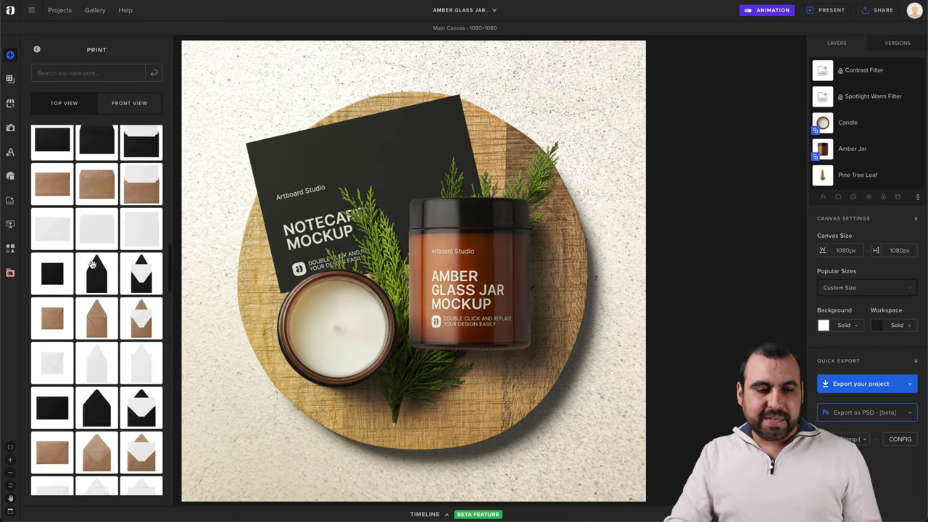
{"action": "left_click", "coordinate": [37, 49]}
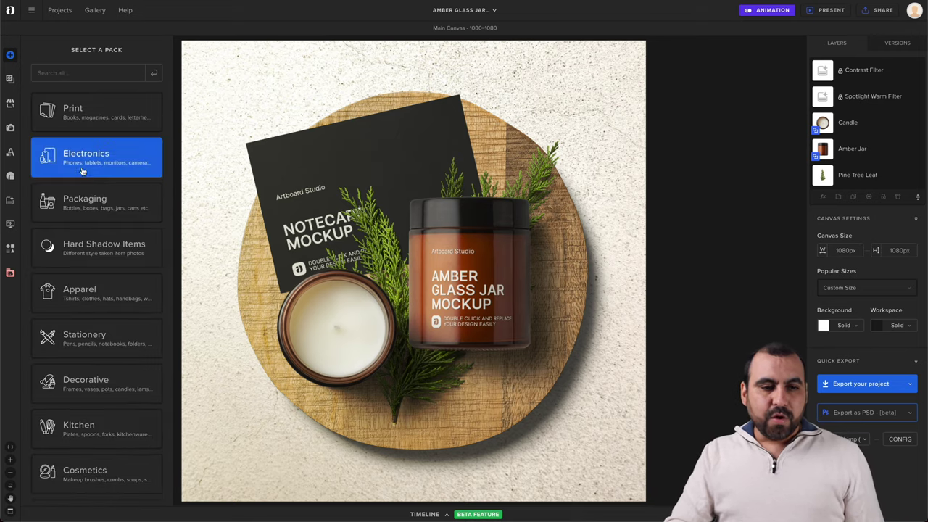
{"action": "left_click", "coordinate": [112, 164]}
{"action": "scroll", "coordinate": [116, 275], "scroll_direction": "down", "scroll_amount": 15}
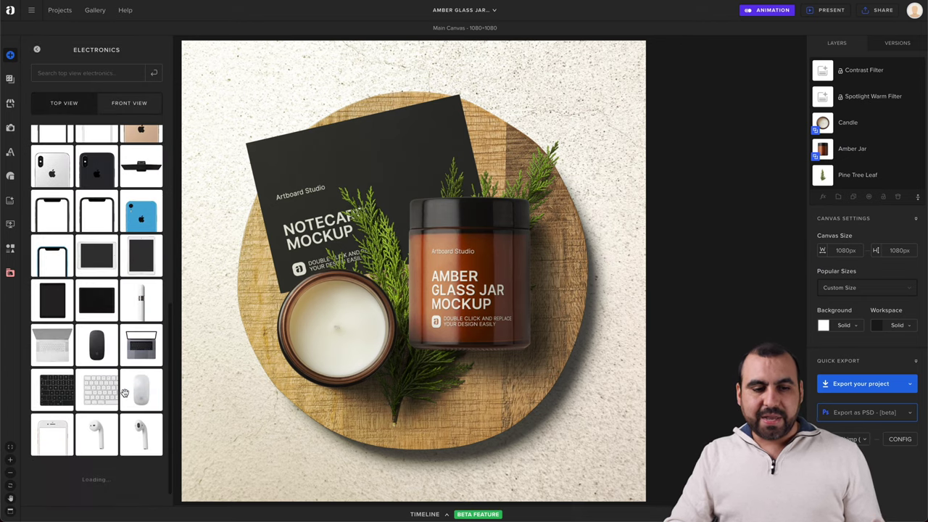
{"action": "left_click", "coordinate": [37, 49]}
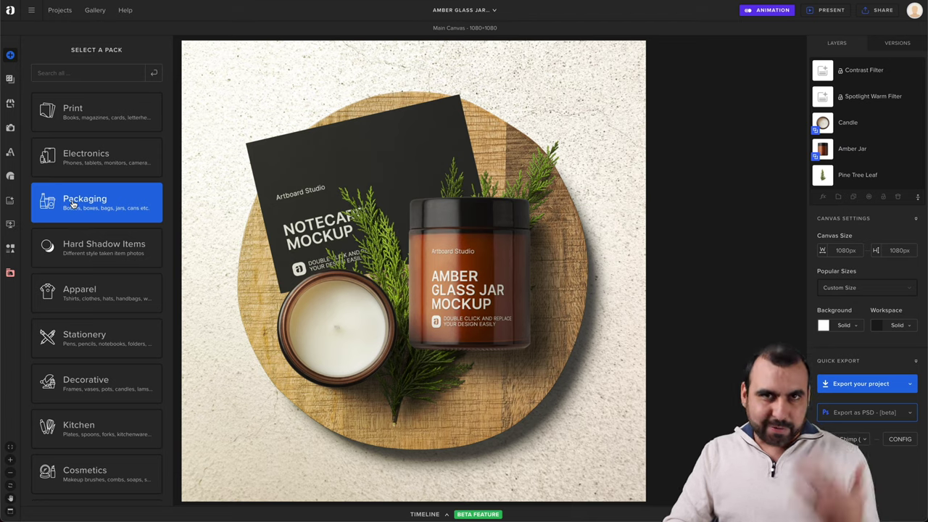
{"action": "left_click", "coordinate": [10, 80]}
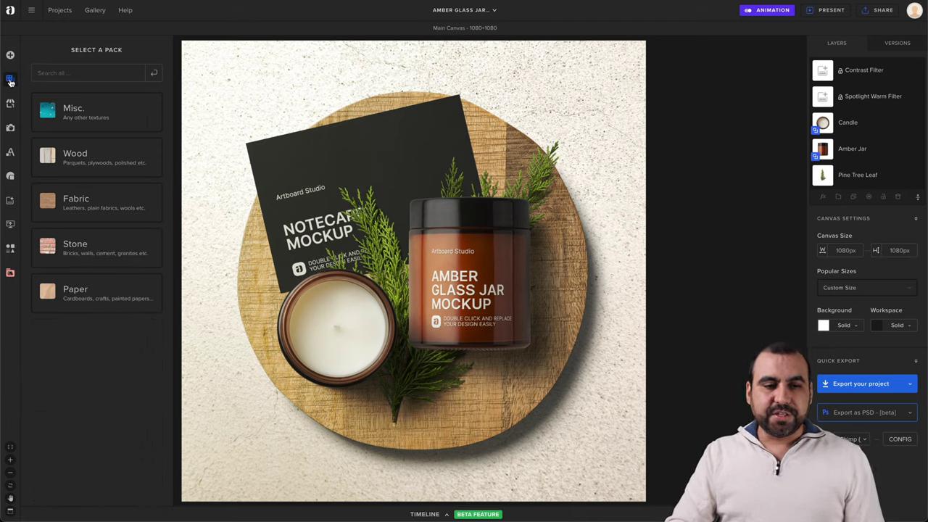
Step: Preview the front-view Fabric textures, then browse marketplace items and stock photos
{"action": "left_click", "coordinate": [116, 205]}
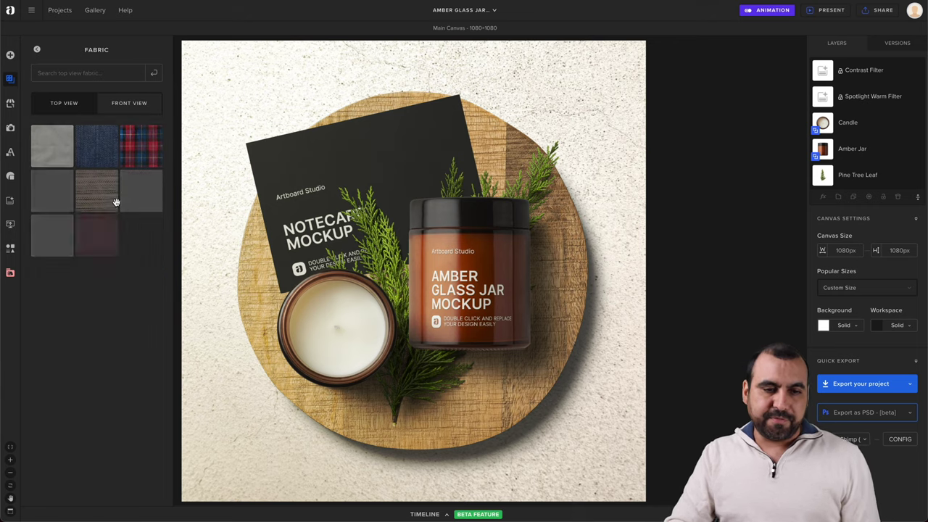
{"action": "left_click", "coordinate": [120, 106]}
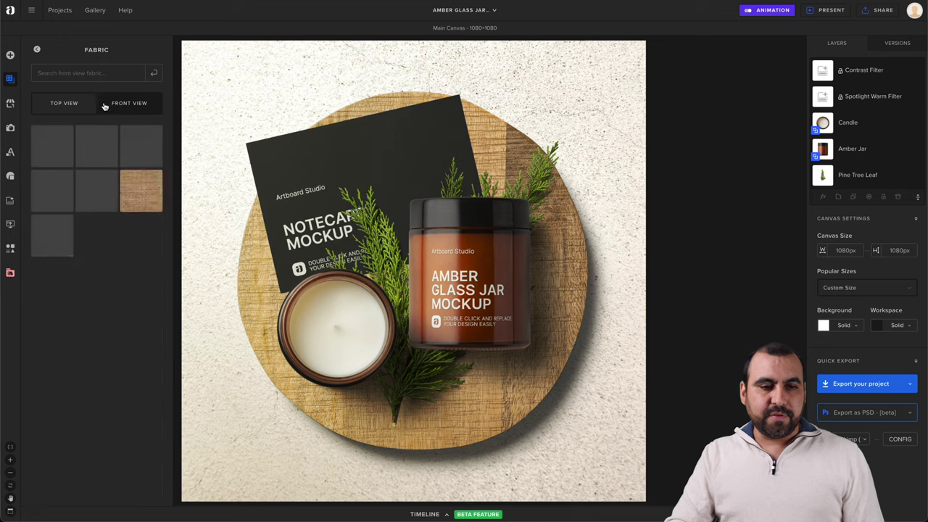
{"action": "left_click", "coordinate": [37, 50]}
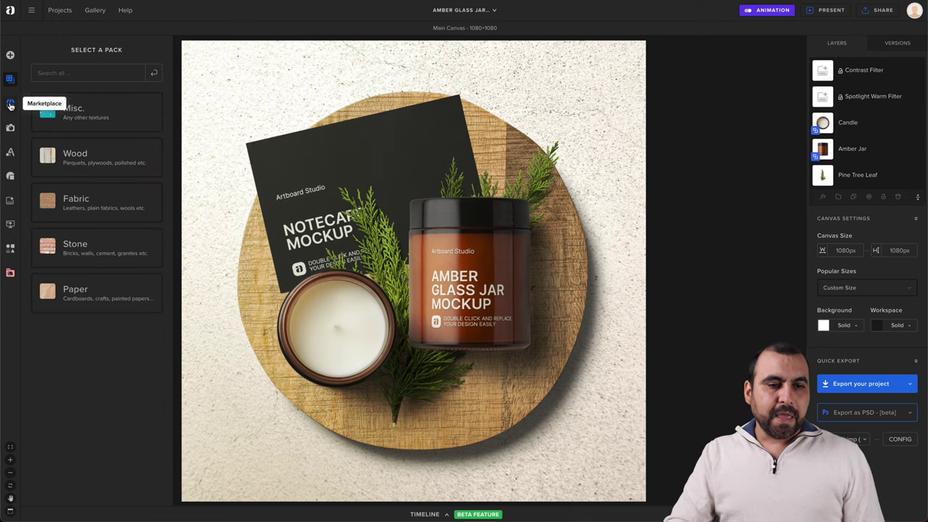
{"action": "left_click", "coordinate": [11, 106]}
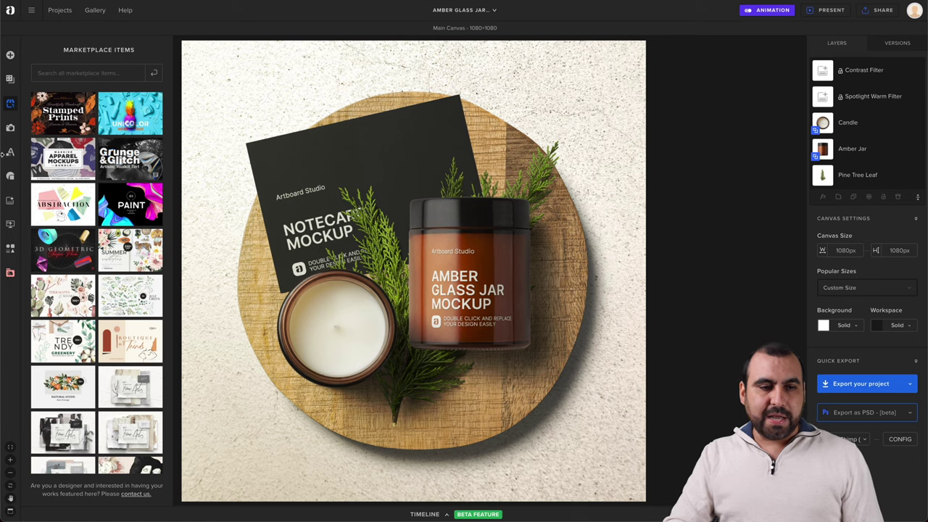
{"action": "left_click", "coordinate": [12, 128]}
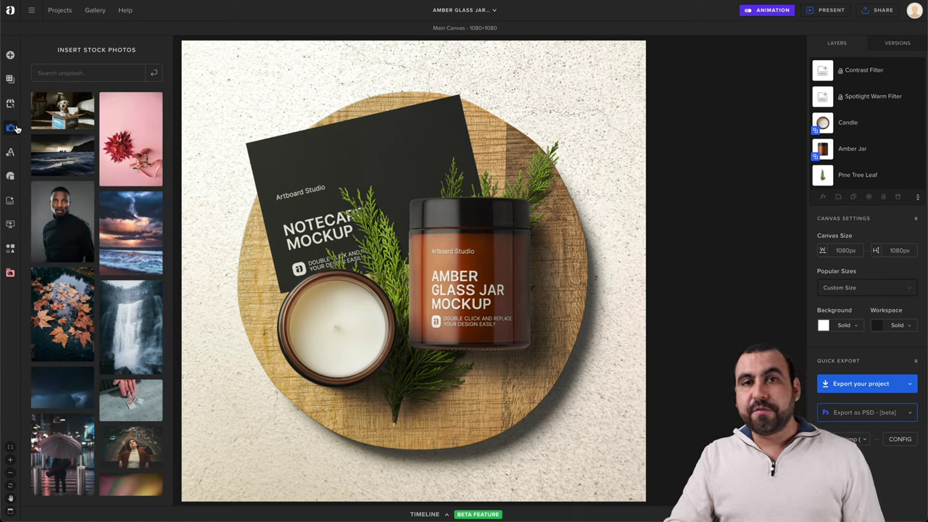
Step: Browse text templates, shapes, filters, uploaded private assets and the default template pieces
{"action": "left_click", "coordinate": [11, 153]}
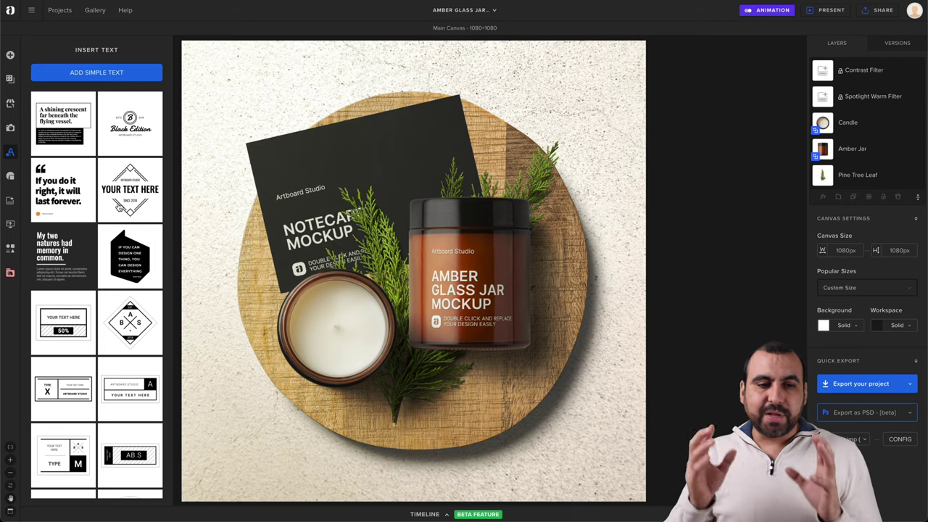
{"action": "scroll", "coordinate": [118, 206], "scroll_direction": "down", "scroll_amount": 5}
{"action": "scroll", "coordinate": [94, 181], "scroll_direction": "up", "scroll_amount": 5}
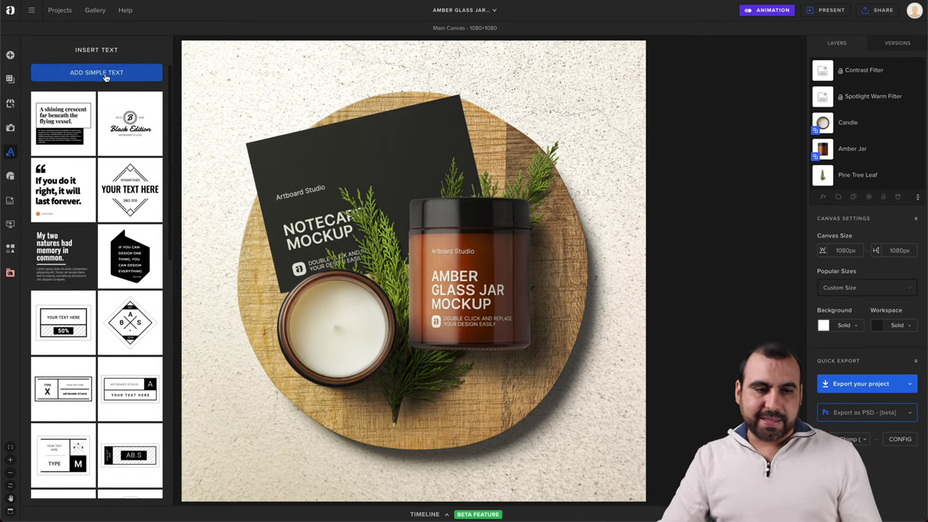
{"action": "left_click", "coordinate": [10, 176]}
{"action": "scroll", "coordinate": [132, 217], "scroll_direction": "down", "scroll_amount": 1}
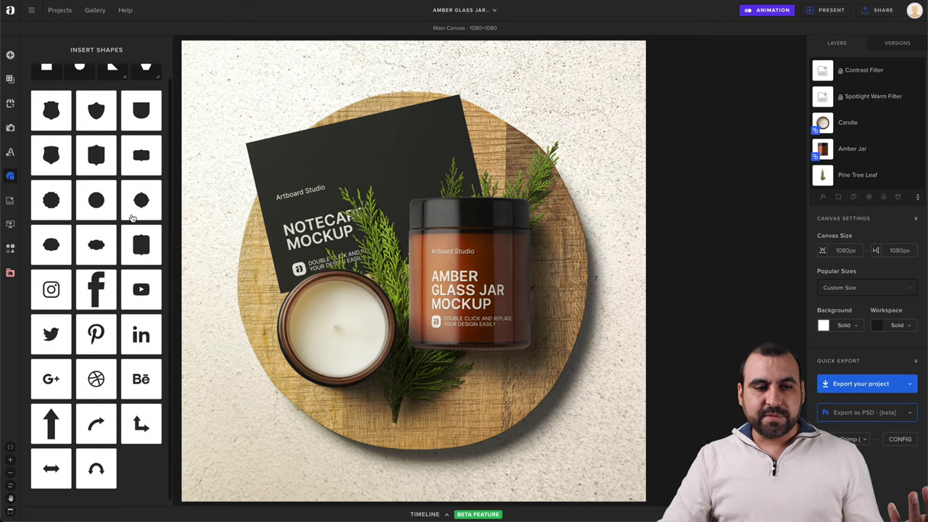
{"action": "scroll", "coordinate": [134, 215], "scroll_direction": "up", "scroll_amount": 1}
{"action": "left_click", "coordinate": [10, 201]}
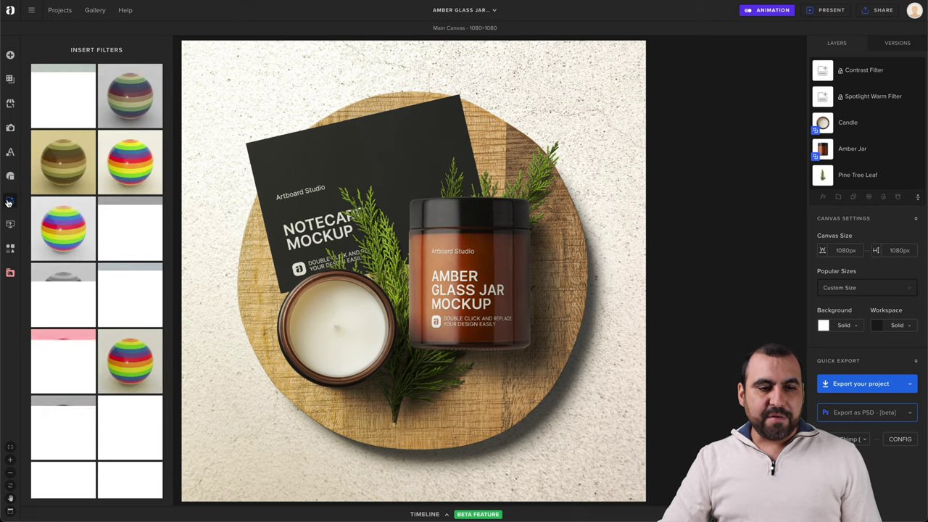
{"action": "left_click", "coordinate": [11, 228]}
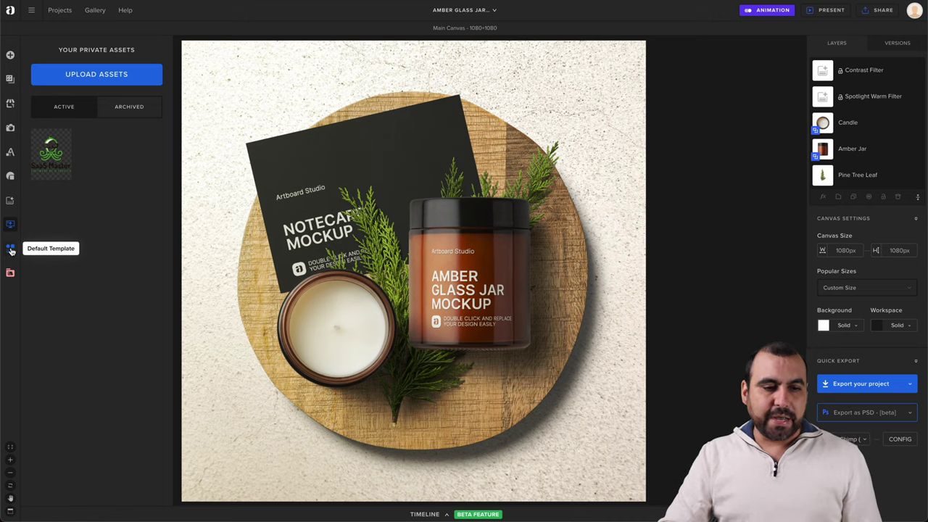
{"action": "left_click", "coordinate": [11, 250]}
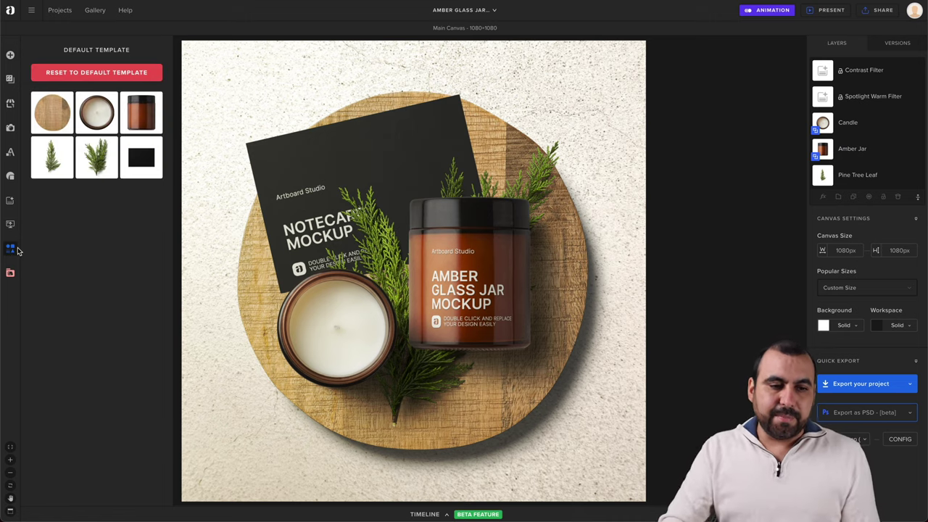
Step: Select the black notecard, review the scene's Layers list, then select the amber jar
{"action": "left_click", "coordinate": [9, 277]}
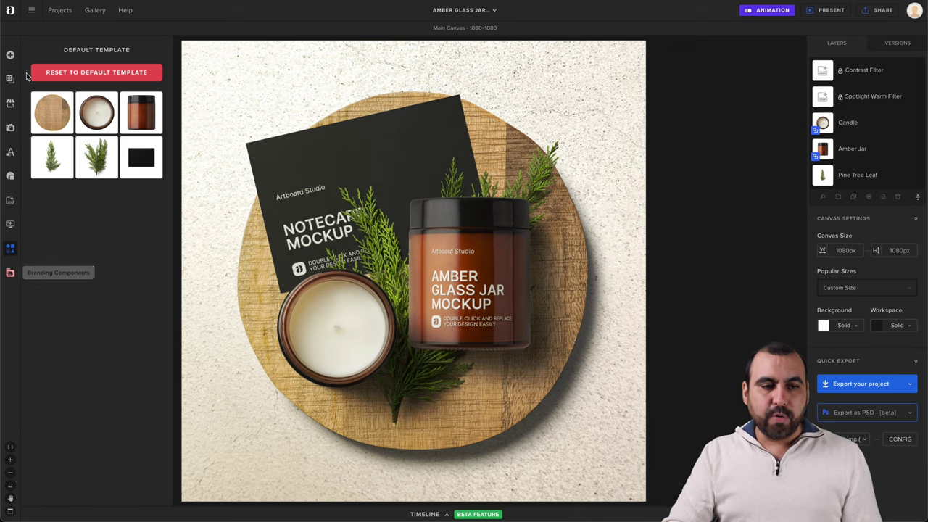
{"action": "left_click", "coordinate": [450, 153]}
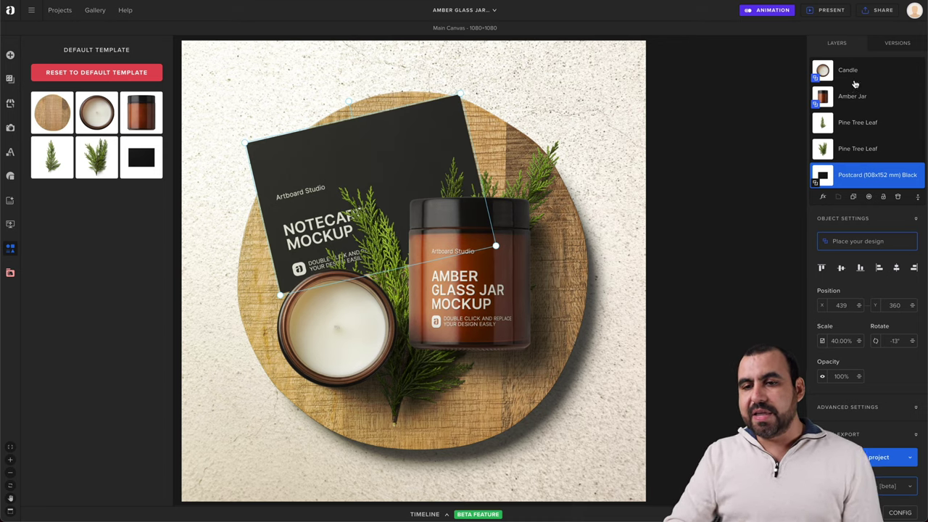
{"action": "scroll", "coordinate": [859, 158], "scroll_direction": "down", "scroll_amount": 2}
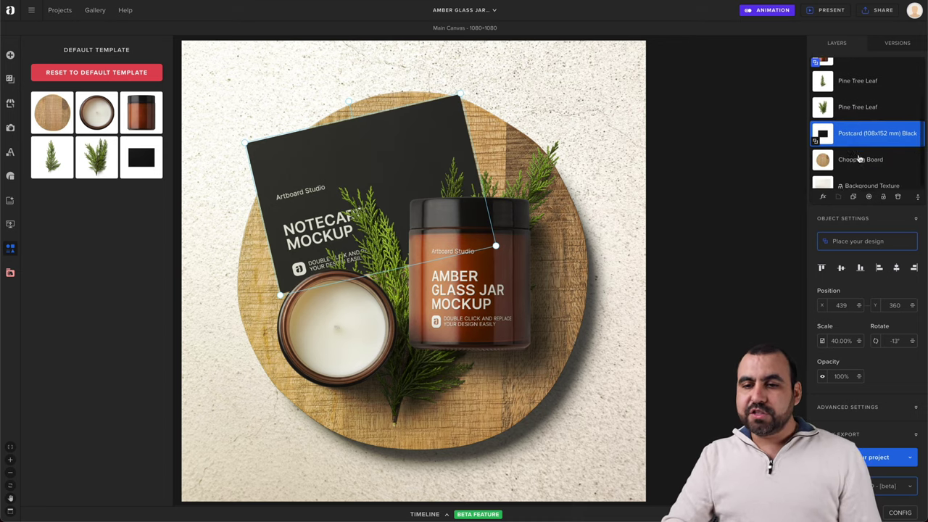
{"action": "scroll", "coordinate": [859, 158], "scroll_direction": "up", "scroll_amount": 1}
{"action": "scroll", "coordinate": [859, 158], "scroll_direction": "up", "scroll_amount": 2}
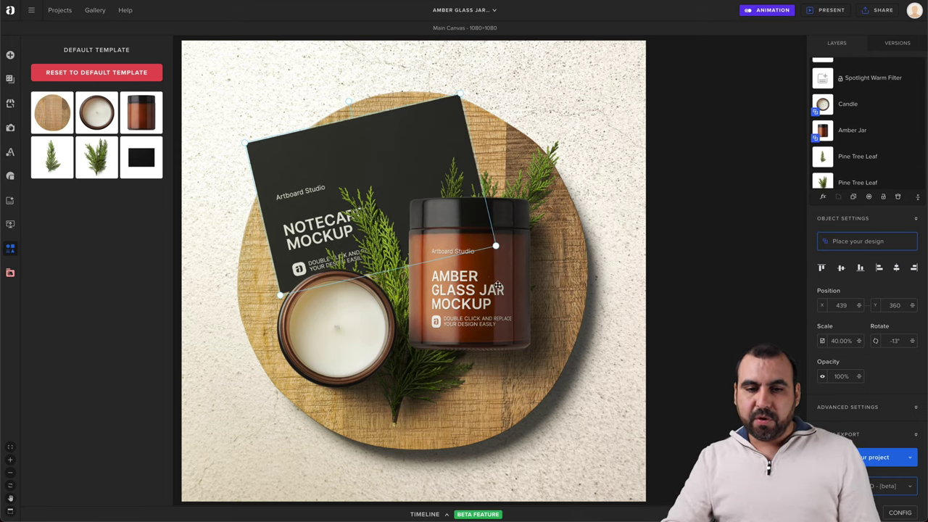
{"action": "left_click", "coordinate": [500, 289]}
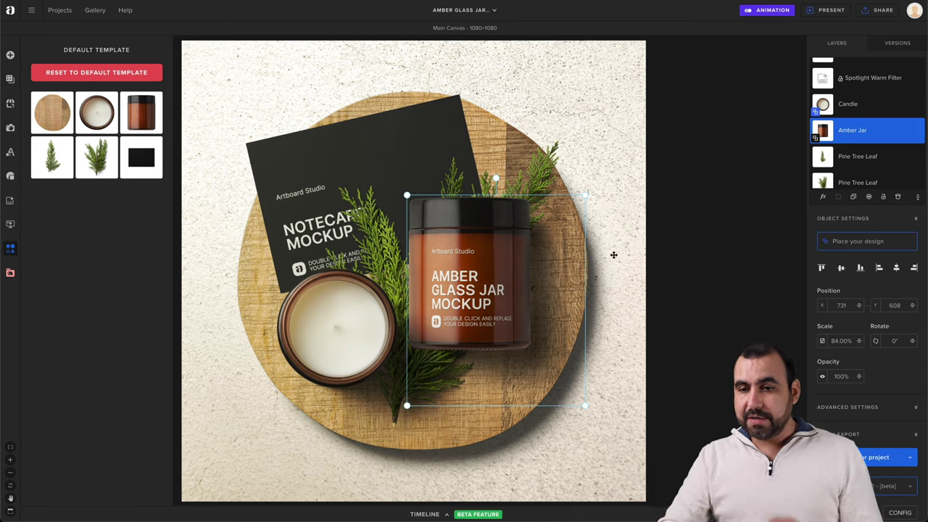
{"action": "left_click_drag", "start_coordinate": [828, 131], "coordinate": [829, 154]}
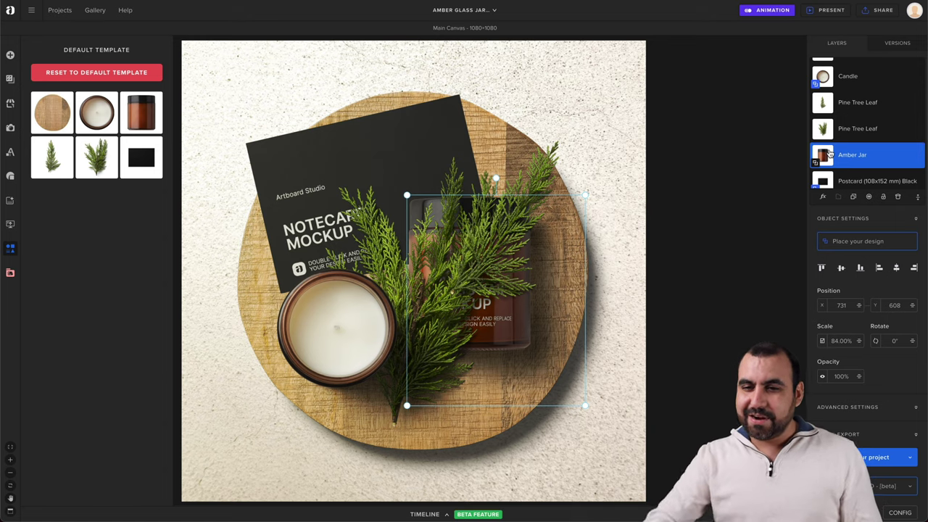
{"action": "left_click_drag", "start_coordinate": [829, 153], "coordinate": [827, 99]}
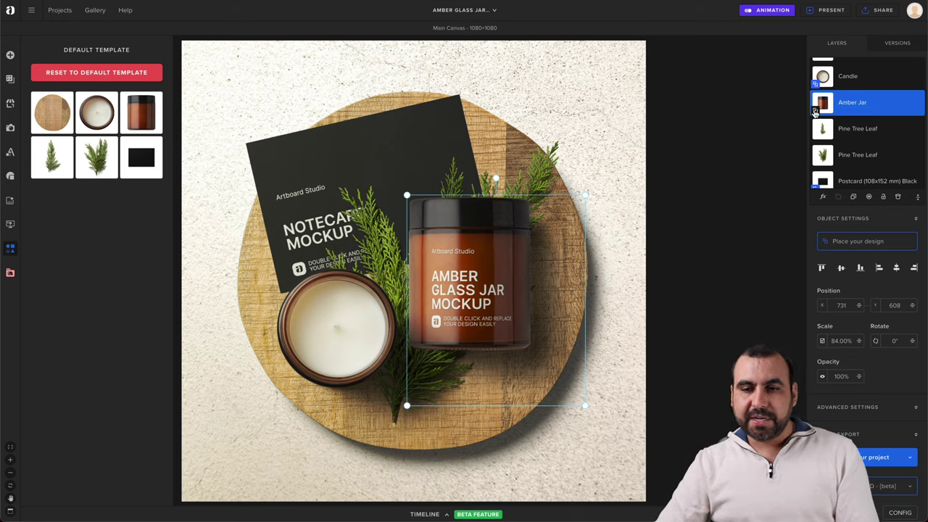
{"action": "left_click", "coordinate": [819, 130]}
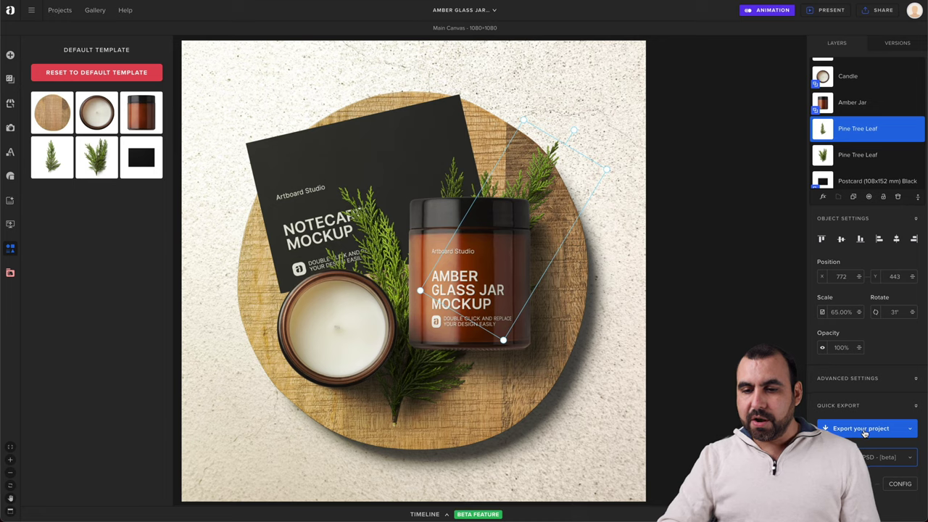
{"action": "left_click", "coordinate": [825, 109]}
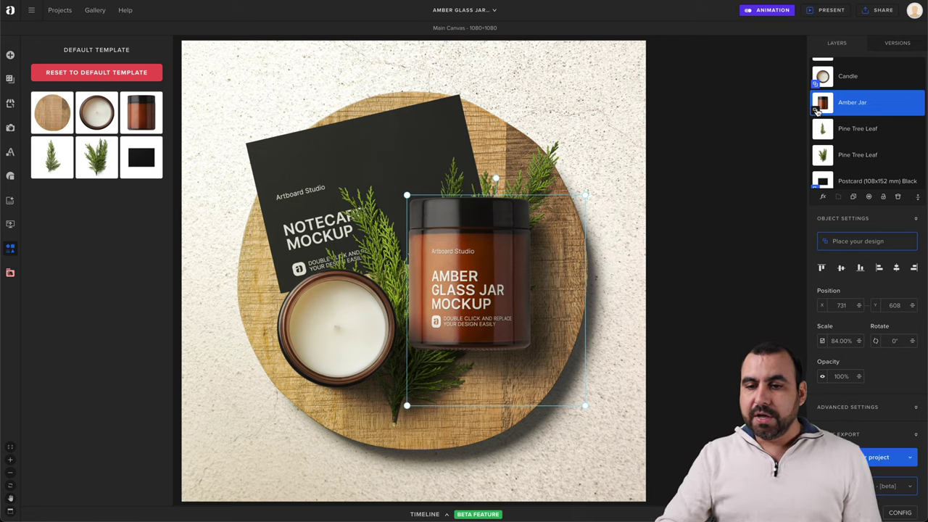
Step: Open the jar's Amber Jar label artboard and pop it out into a smaller floating window
{"action": "double_click", "coordinate": [494, 265]}
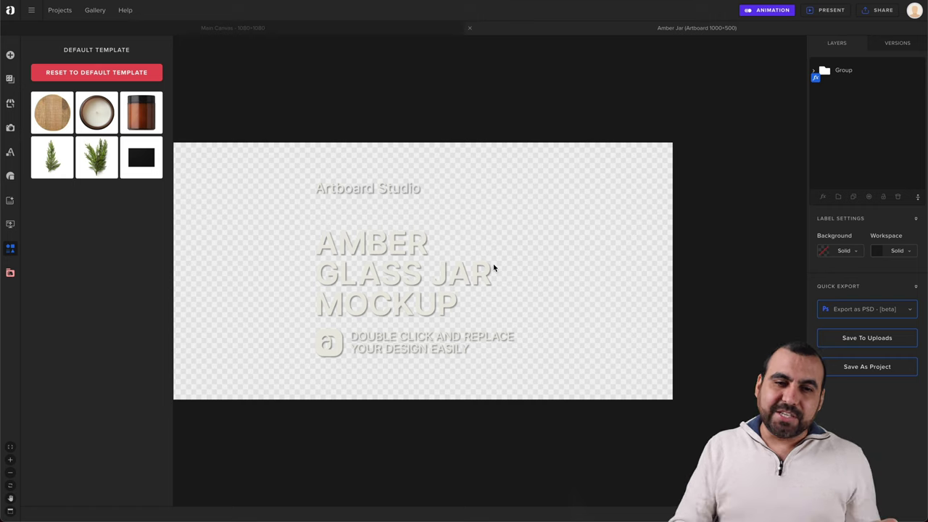
{"action": "left_click", "coordinate": [466, 27]}
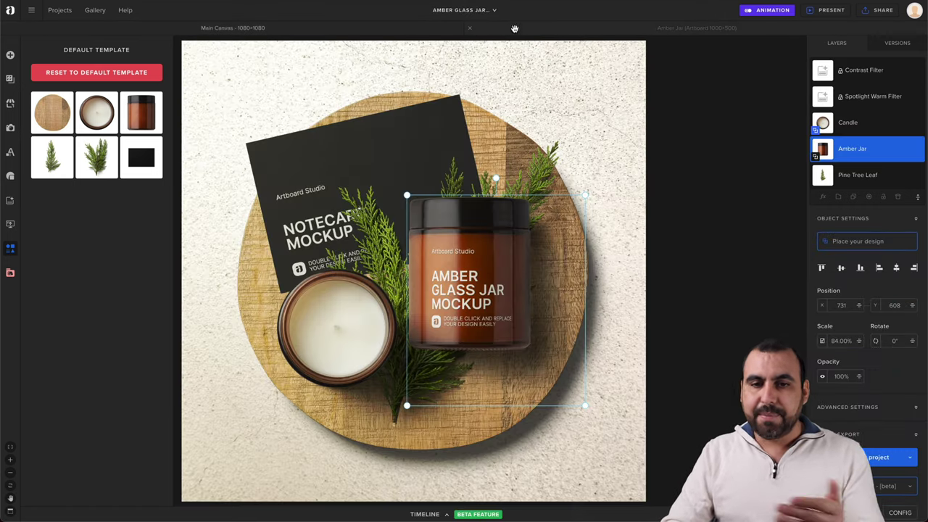
{"action": "left_click", "coordinate": [526, 29]}
{"action": "left_click", "coordinate": [472, 31]}
{"action": "left_click", "coordinate": [472, 31]}
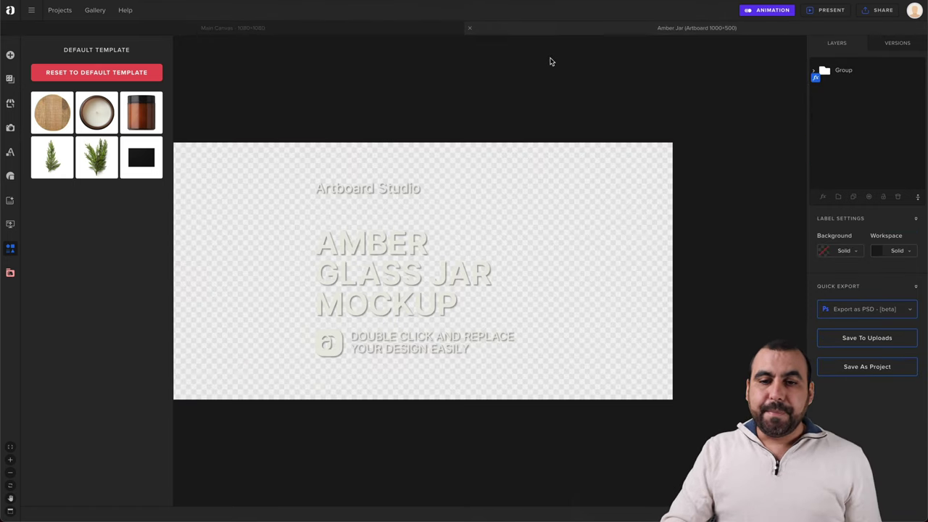
{"action": "left_click_drag", "start_coordinate": [633, 30], "coordinate": [292, 167]}
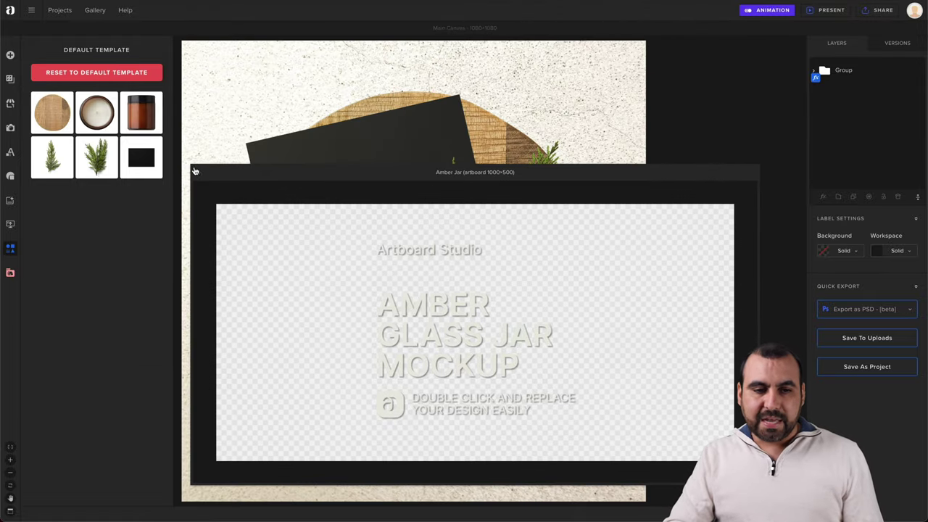
{"action": "left_click_drag", "start_coordinate": [188, 162], "coordinate": [438, 275]}
{"action": "left_click_drag", "start_coordinate": [495, 283], "coordinate": [310, 282]}
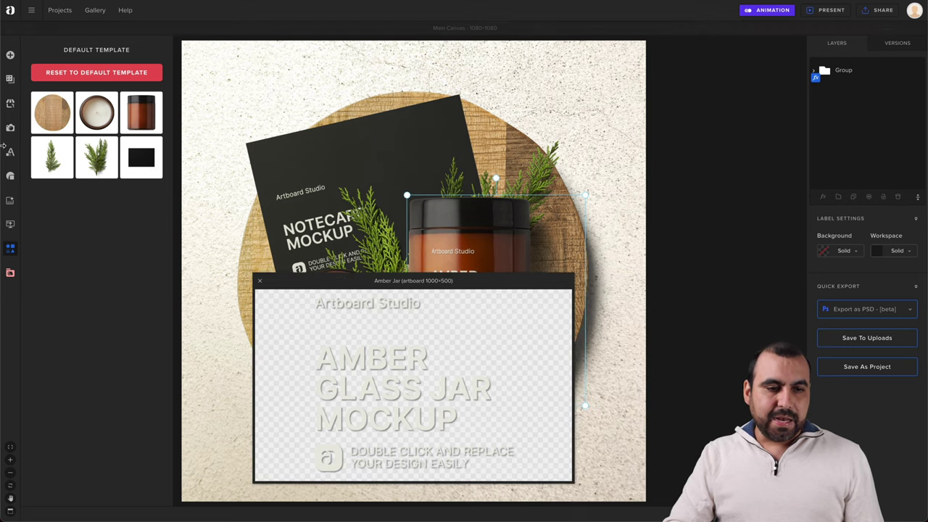
Step: Delete the placeholder design group from the 1000×500 jar label artboard
{"action": "left_click", "coordinate": [10, 248]}
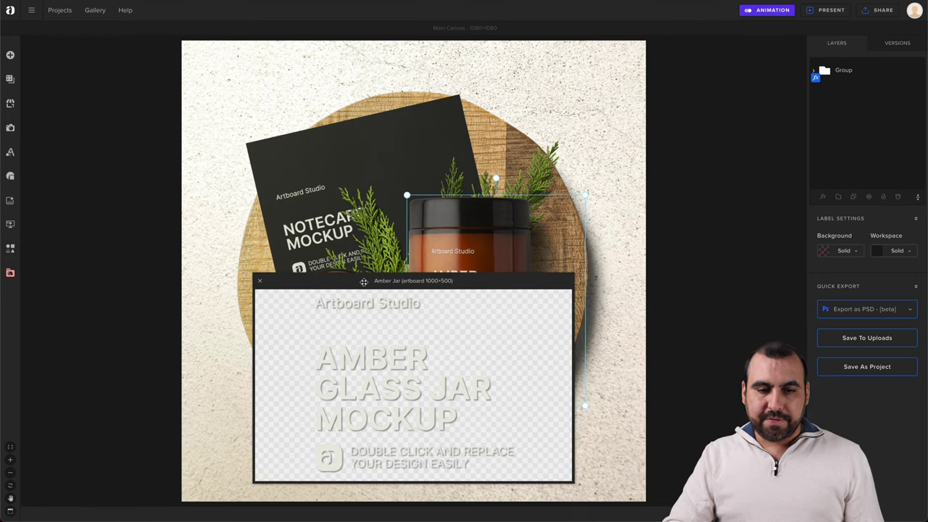
{"action": "left_click_drag", "start_coordinate": [361, 281], "coordinate": [140, 192]}
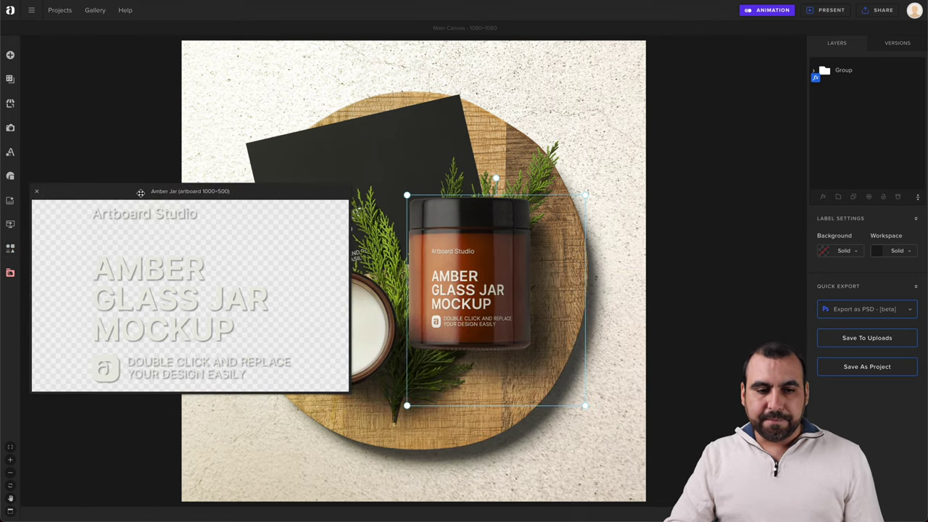
{"action": "left_click", "coordinate": [157, 280]}
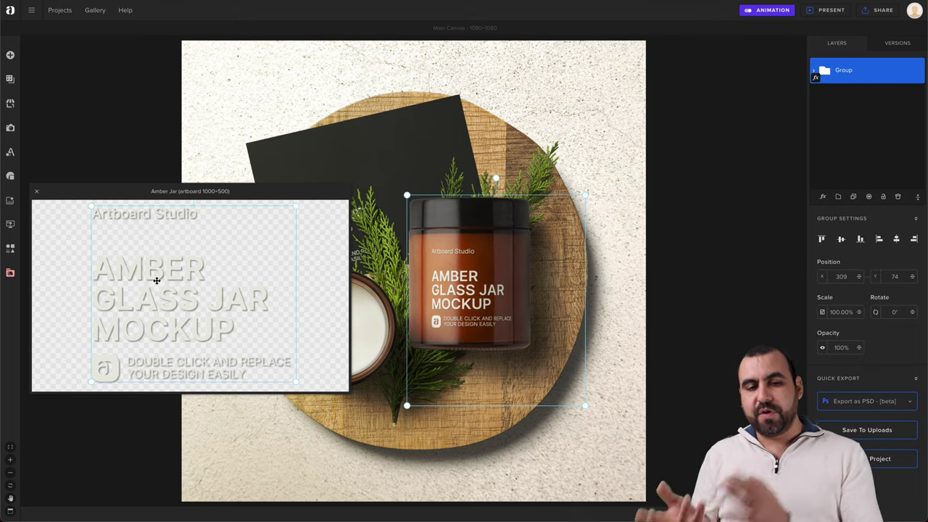
{"action": "key", "text": "Delete"}
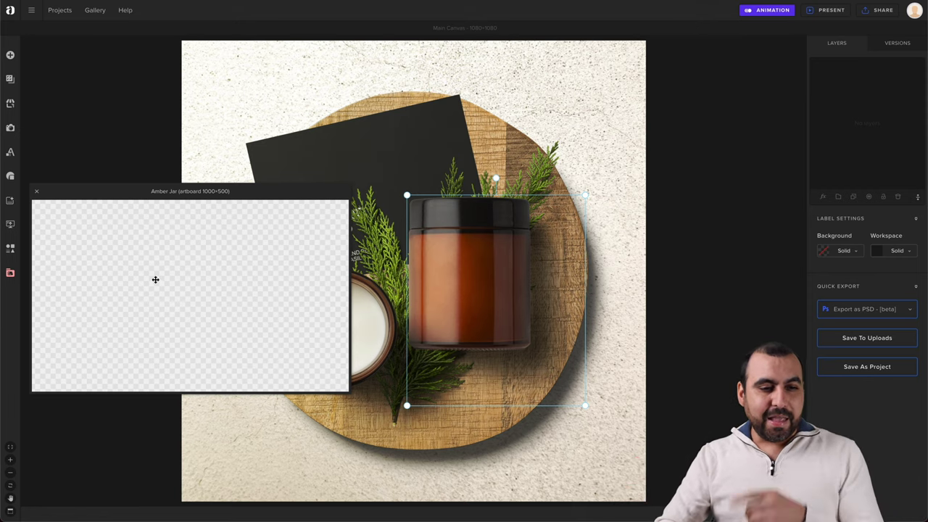
{"action": "left_click", "coordinate": [16, 224]}
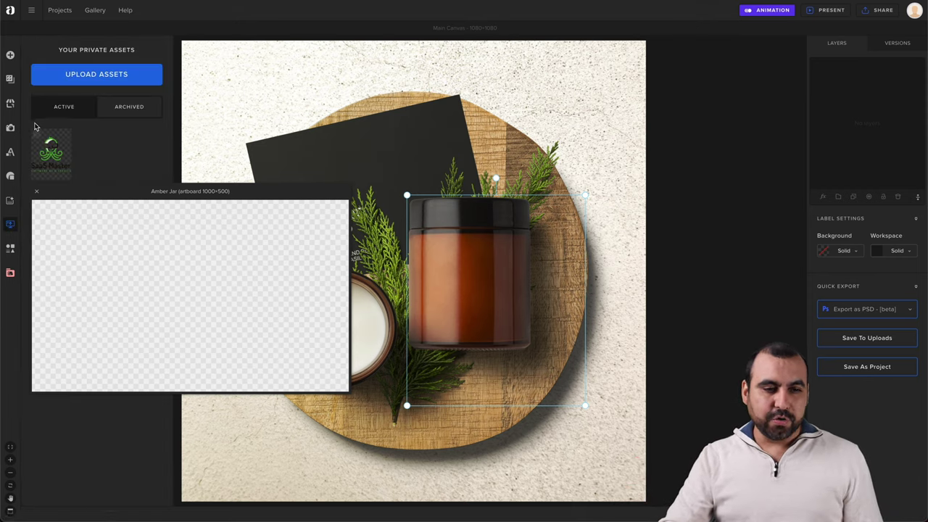
Step: Drop the SaaS Master logo onto the jar label, shrink it to 11% and centre it
{"action": "left_click_drag", "start_coordinate": [43, 145], "coordinate": [164, 285]}
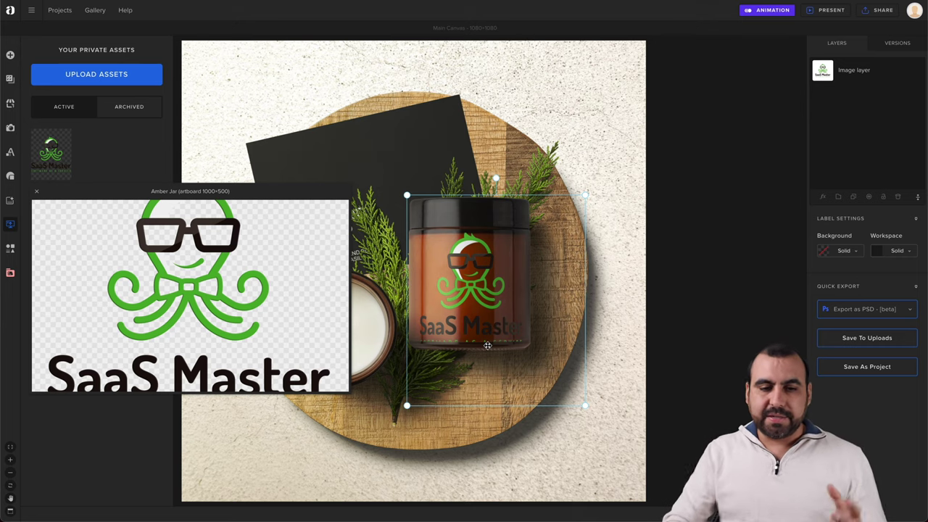
{"action": "left_click", "coordinate": [259, 343]}
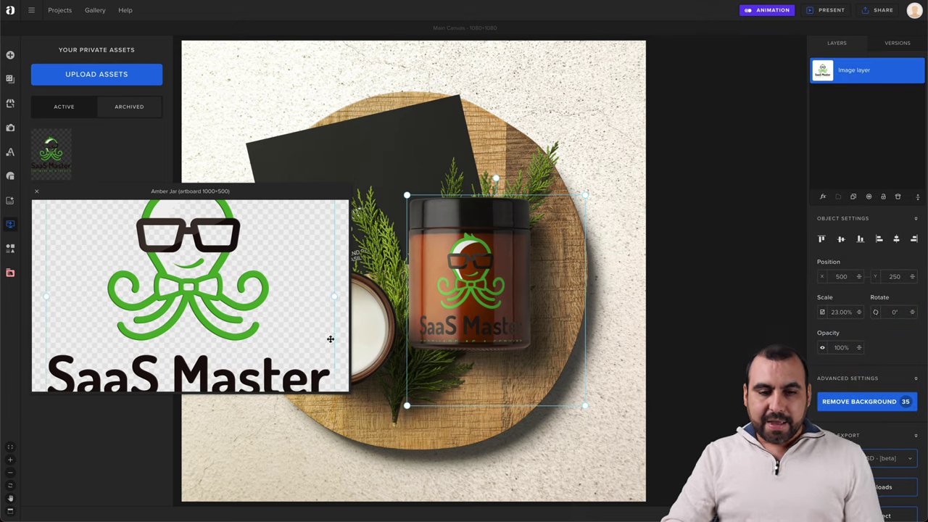
{"action": "mouse_move", "coordinate": [333, 296]}
{"action": "left_mouse_down"}
{"action": "mouse_move", "coordinate": [299, 296]}
{"action": "mouse_move", "coordinate": [325, 300]}
{"action": "left_mouse_up"}
{"action": "key", "text": "ctrl+z"}
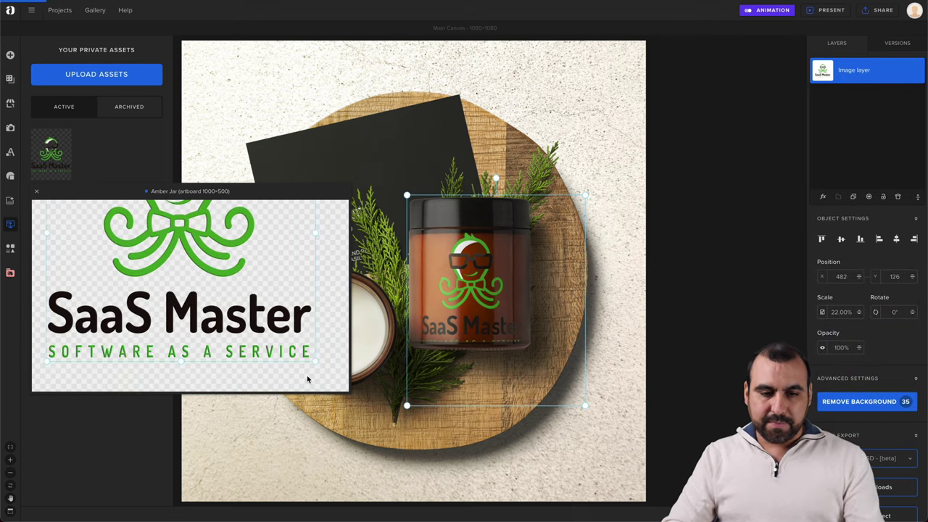
{"action": "left_click_drag", "start_coordinate": [315, 361], "coordinate": [257, 293]}
{"action": "left_click_drag", "start_coordinate": [192, 269], "coordinate": [194, 326]}
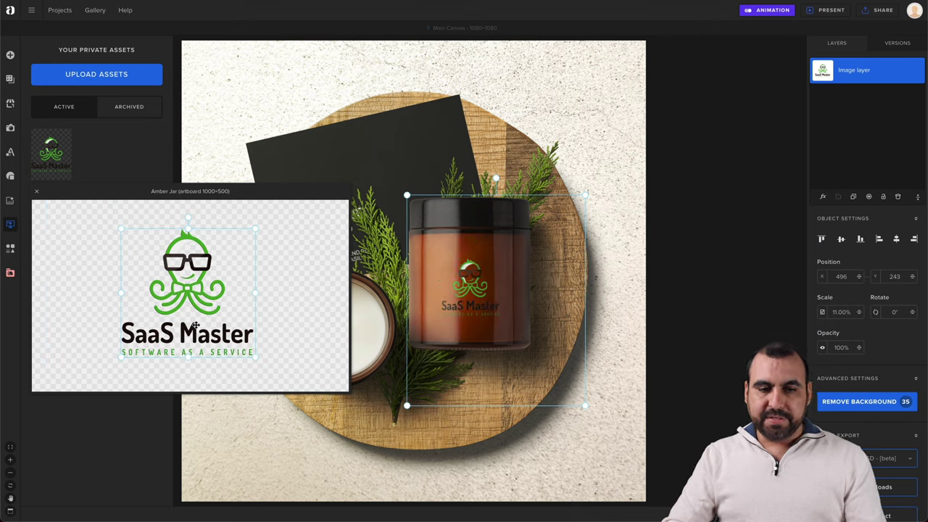
{"action": "left_click_drag", "start_coordinate": [195, 326], "coordinate": [283, 316]}
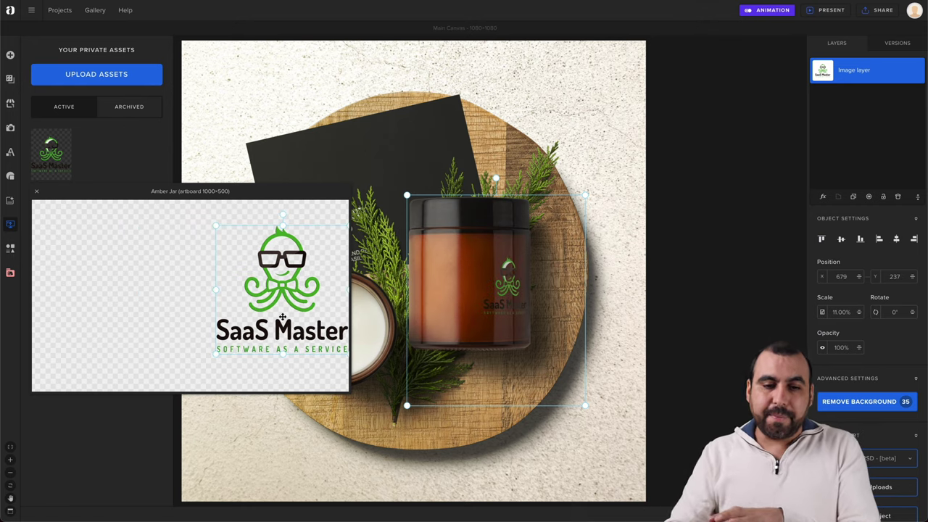
{"action": "left_click_drag", "start_coordinate": [282, 316], "coordinate": [200, 317]}
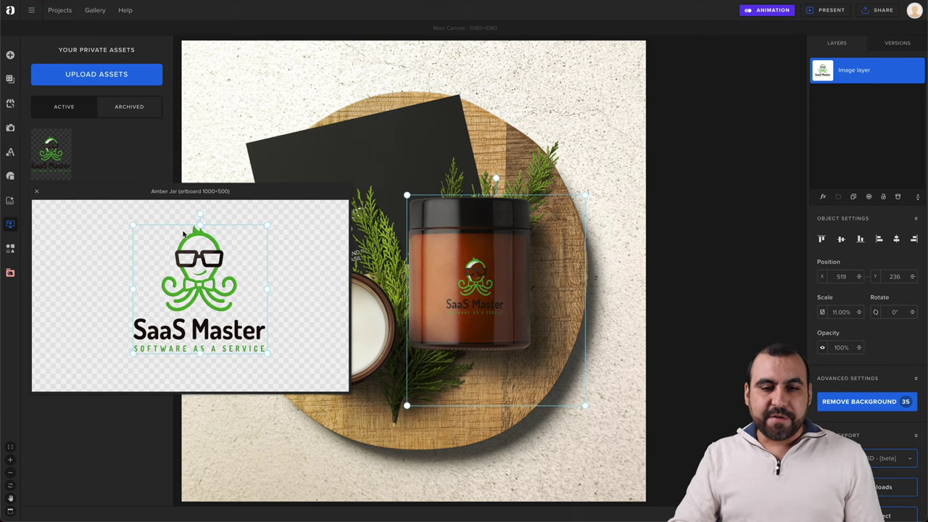
{"action": "left_click", "coordinate": [37, 193]}
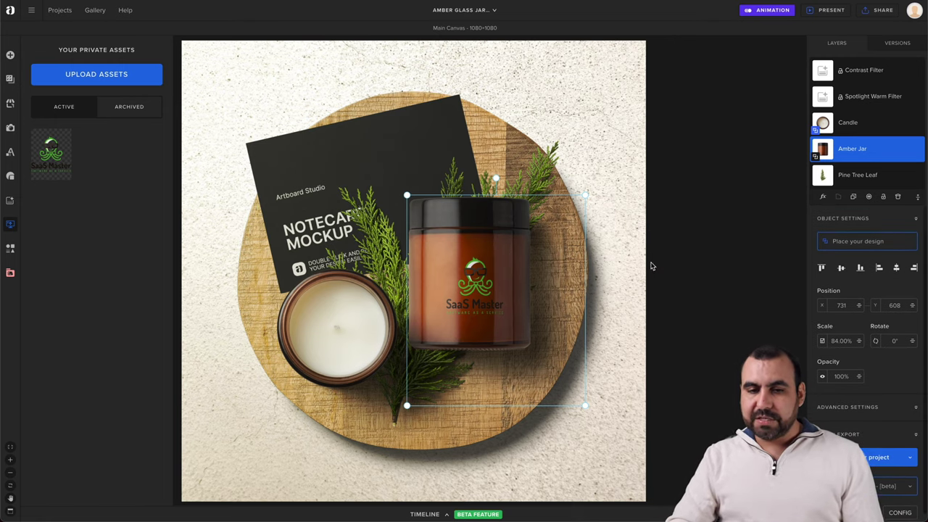
Step: Open the notecard's artboard and delete its NOTECARD MOCKUP heading
{"action": "left_click", "coordinate": [404, 140]}
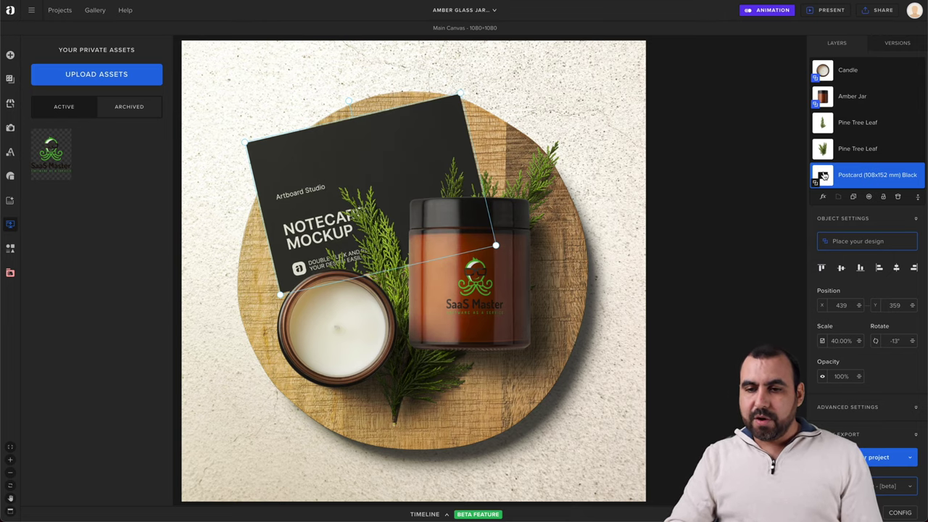
{"action": "double_click", "coordinate": [823, 175]}
{"action": "left_click", "coordinate": [259, 320]}
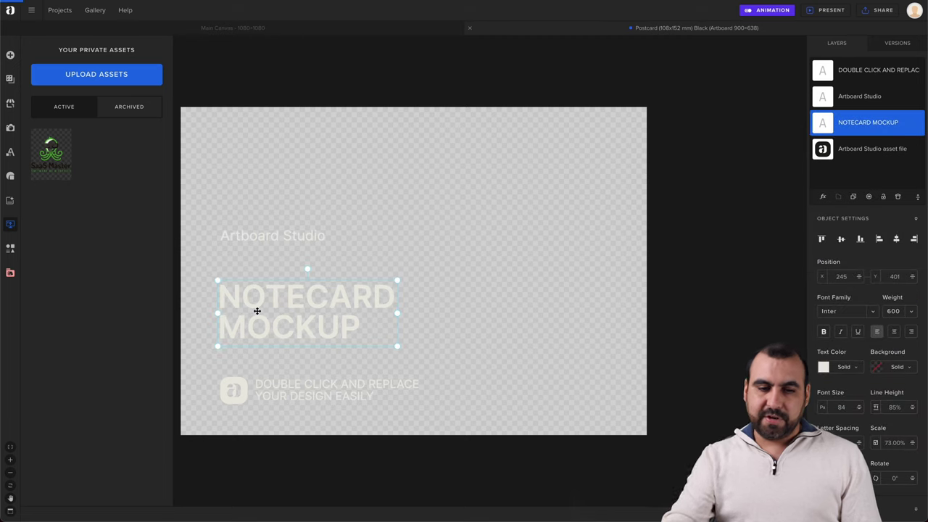
{"action": "key", "text": "Delete"}
{"action": "left_click", "coordinate": [329, 37]}
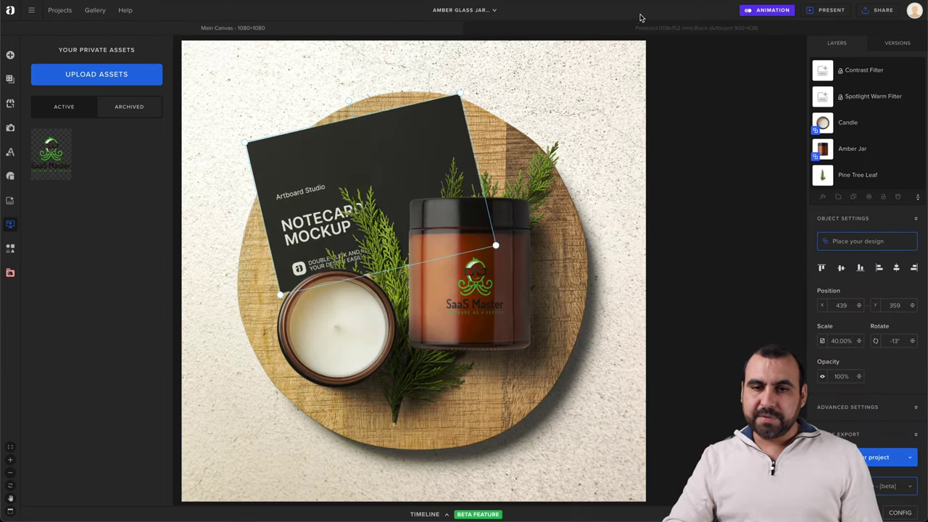
Step: Paste the NOTECARD MOCKUP heading back onto the notecard and preview it in the mockup
{"action": "left_click", "coordinate": [674, 28]}
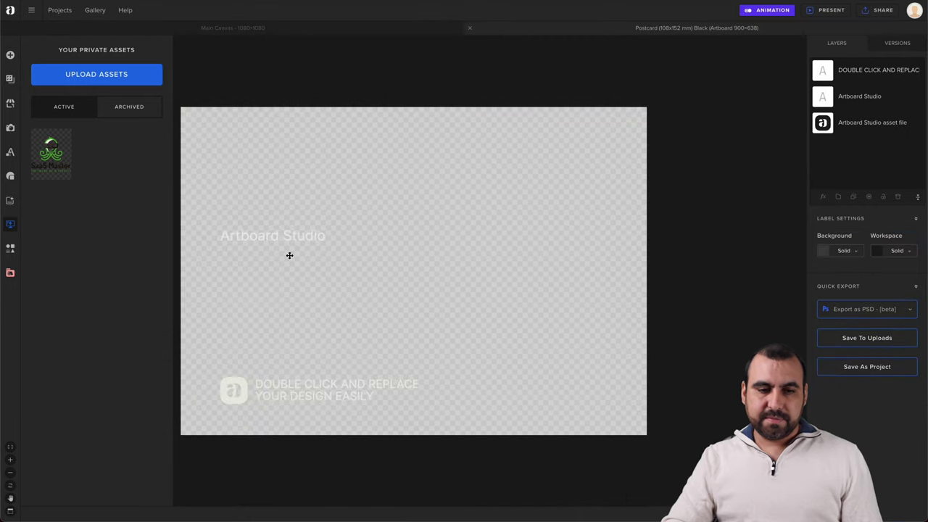
{"action": "left_click", "coordinate": [239, 34]}
{"action": "left_click", "coordinate": [325, 183]}
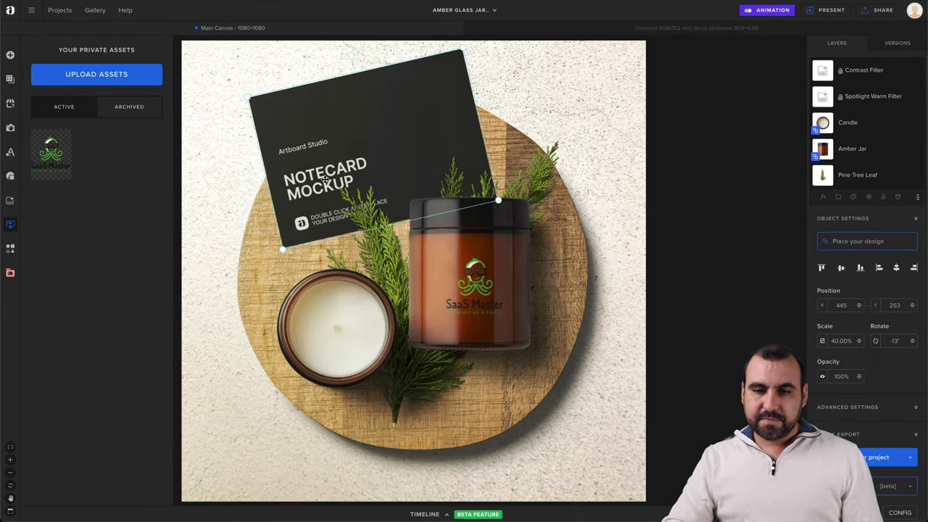
{"action": "left_click", "coordinate": [674, 28]}
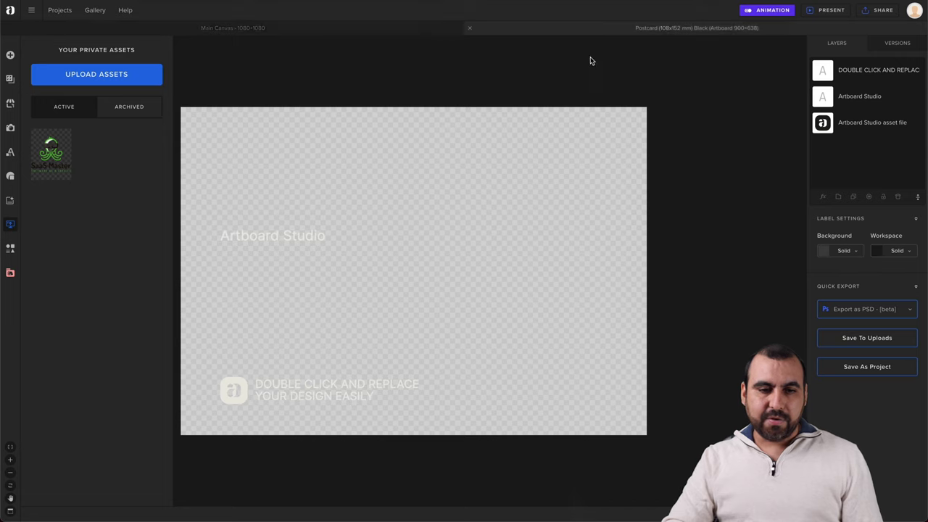
{"action": "key", "text": "ctrl+v"}
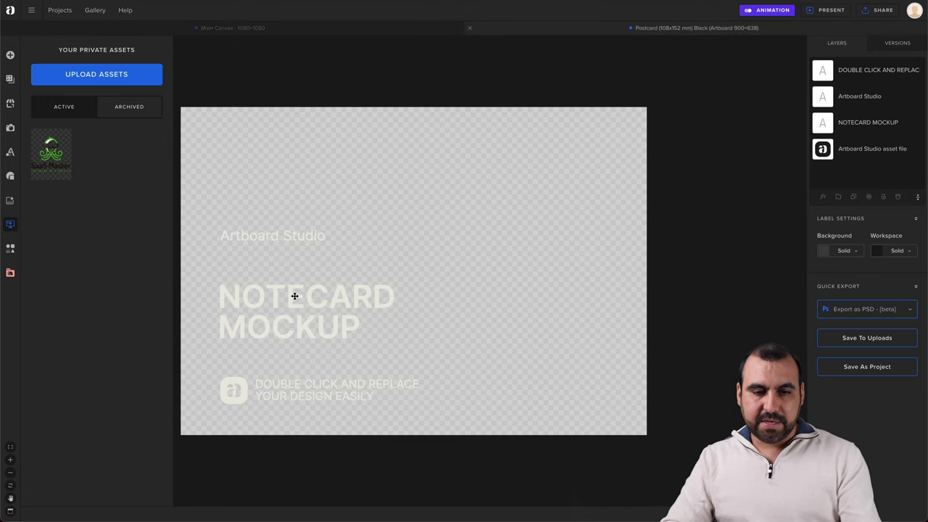
{"action": "left_click", "coordinate": [348, 33]}
{"action": "left_click", "coordinate": [551, 28]}
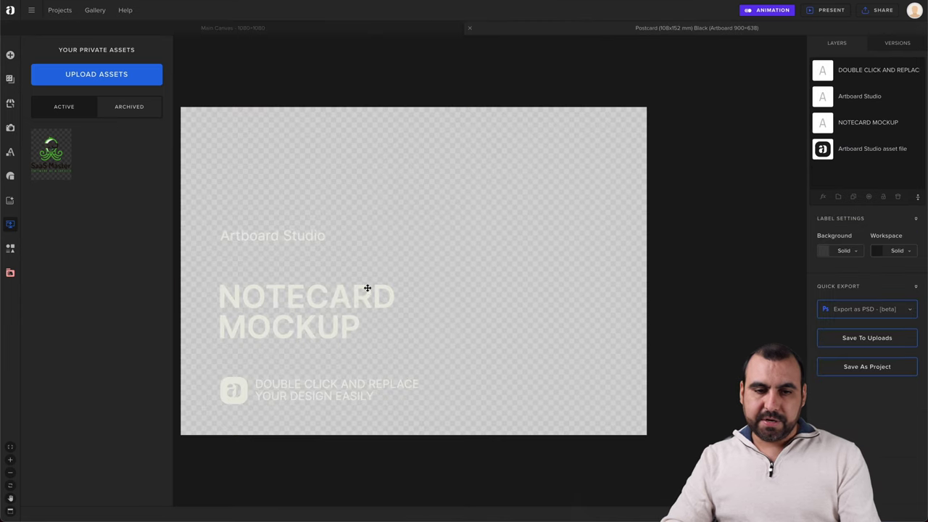
Step: Move the heading to the card's upper right, then delete it for good
{"action": "left_click_drag", "start_coordinate": [367, 287], "coordinate": [533, 180]}
{"action": "left_click", "coordinate": [274, 29]}
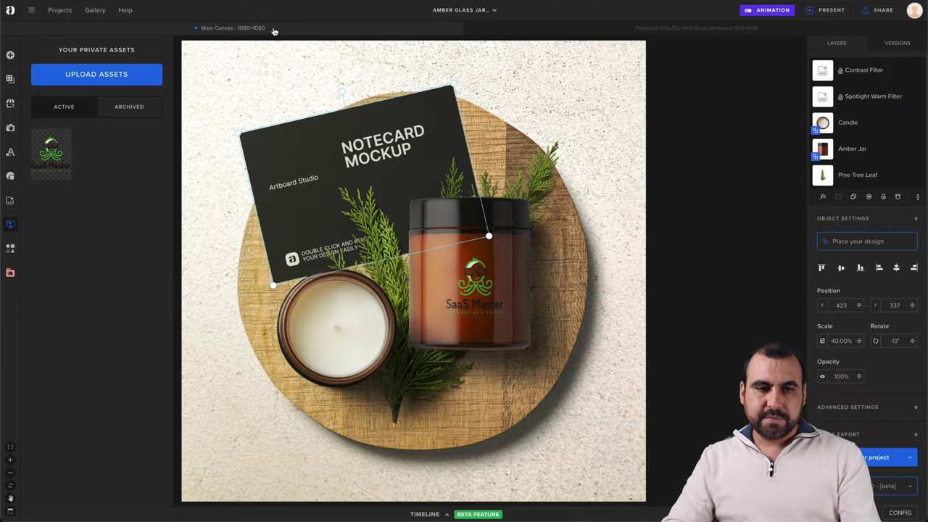
{"action": "left_click", "coordinate": [637, 29]}
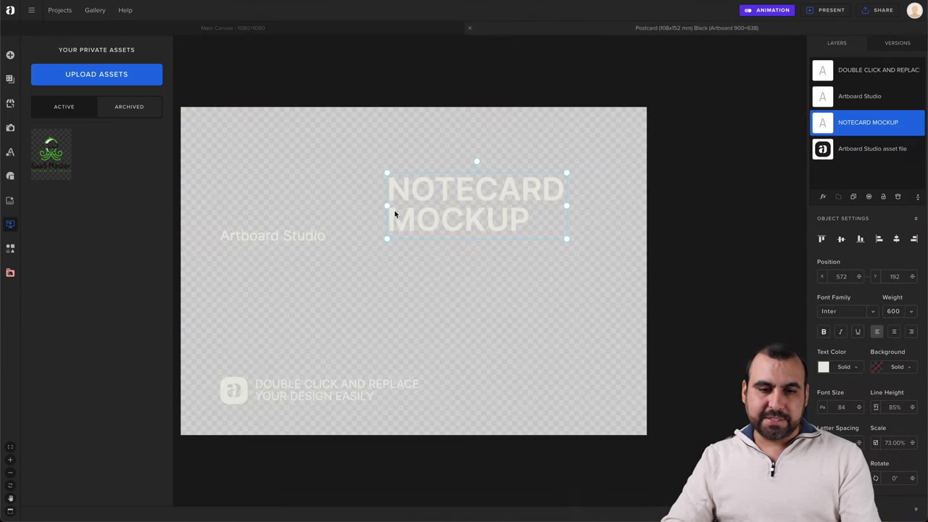
{"action": "key", "text": "Delete"}
{"action": "left_click", "coordinate": [353, 31]}
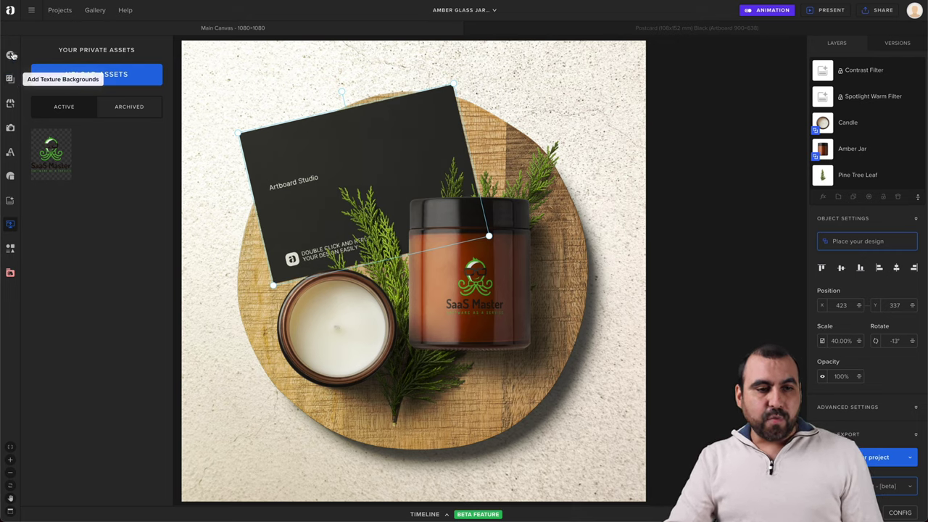
Step: Add the top-view Succulent from the Decorative item pack over the jar and candle
{"action": "left_click", "coordinate": [11, 55]}
{"action": "scroll", "coordinate": [69, 239], "scroll_direction": "down", "scroll_amount": 2}
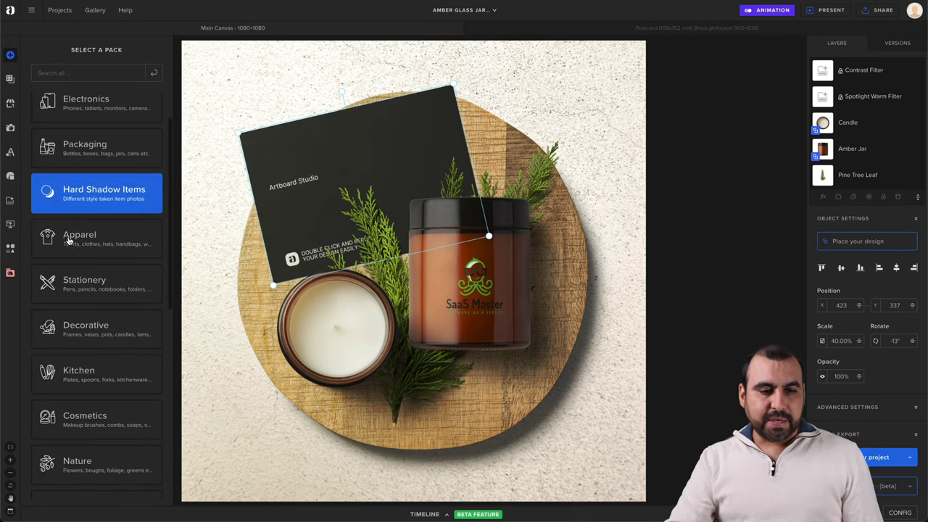
{"action": "scroll", "coordinate": [102, 315], "scroll_direction": "down", "scroll_amount": 1}
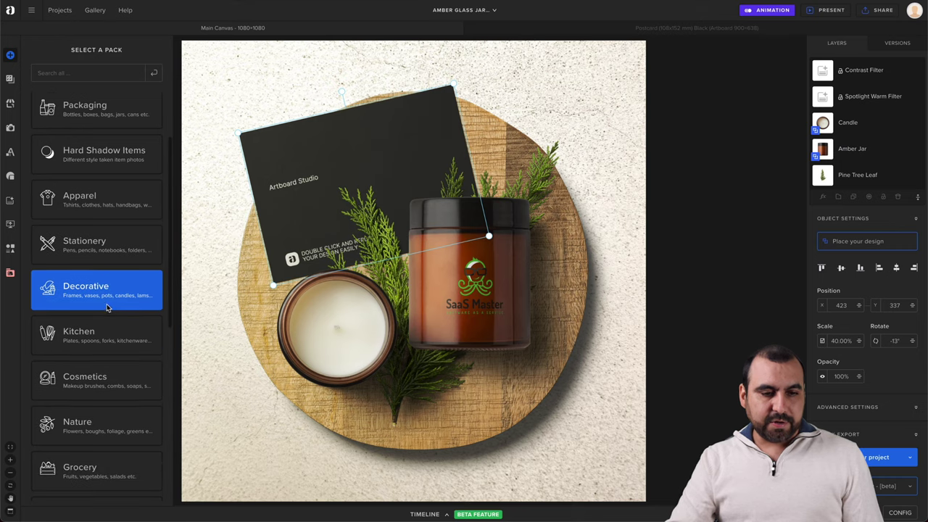
{"action": "left_click", "coordinate": [107, 308]}
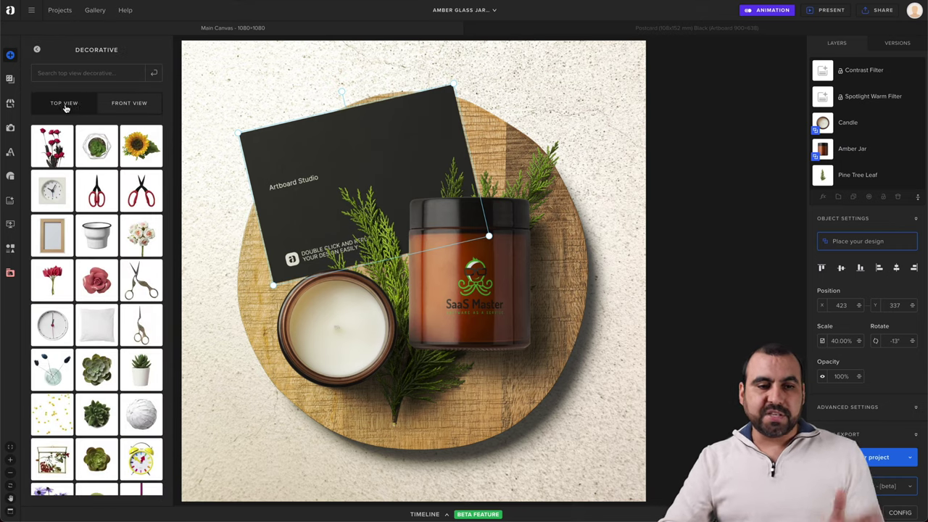
{"action": "left_click", "coordinate": [123, 104]}
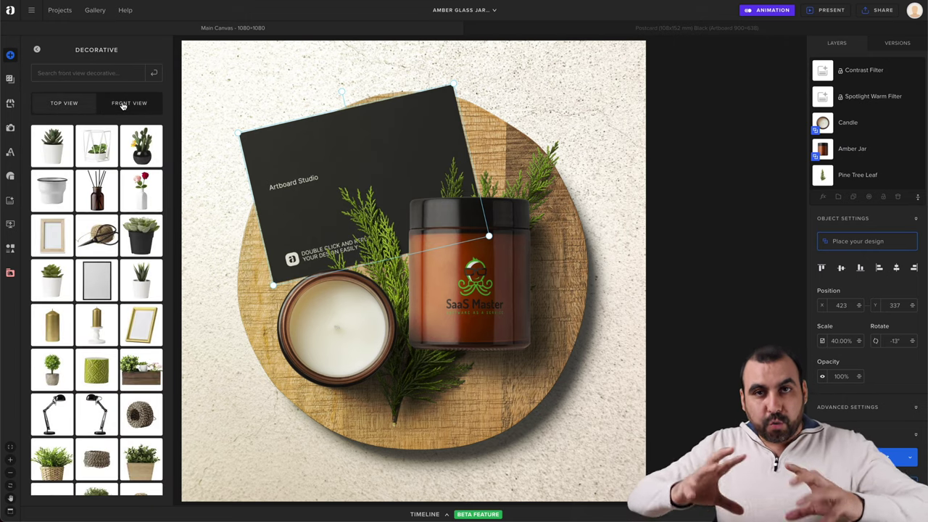
{"action": "left_click", "coordinate": [68, 105]}
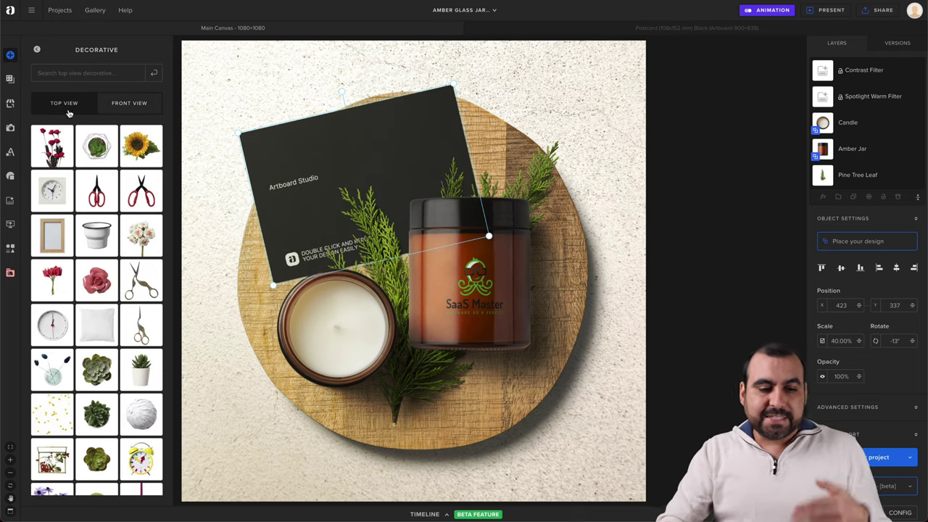
{"action": "scroll", "coordinate": [85, 183], "scroll_direction": "down", "scroll_amount": 2}
{"action": "left_click", "coordinate": [92, 327]}
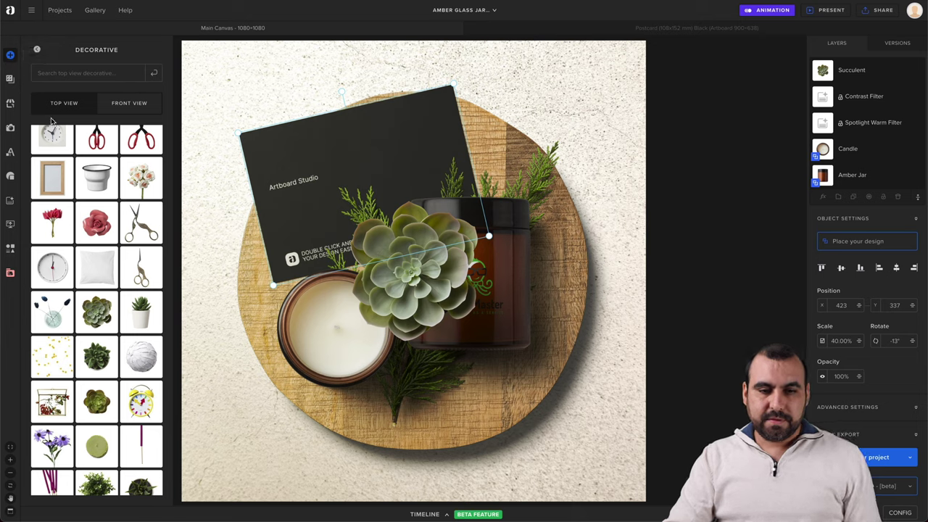
Step: Move the succulent to the amber jar's lower right and layer it behind Amber Jar
{"action": "left_click", "coordinate": [10, 56]}
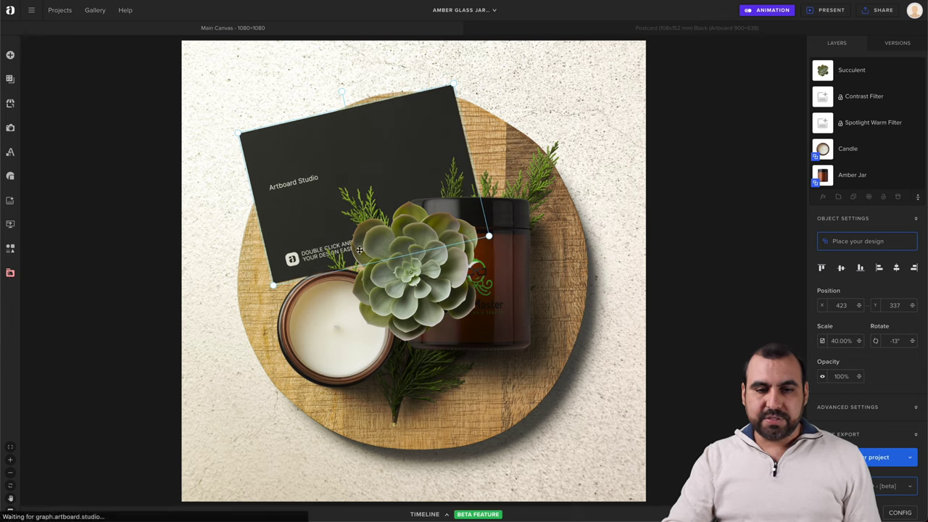
{"action": "left_click_drag", "start_coordinate": [427, 288], "coordinate": [555, 339]}
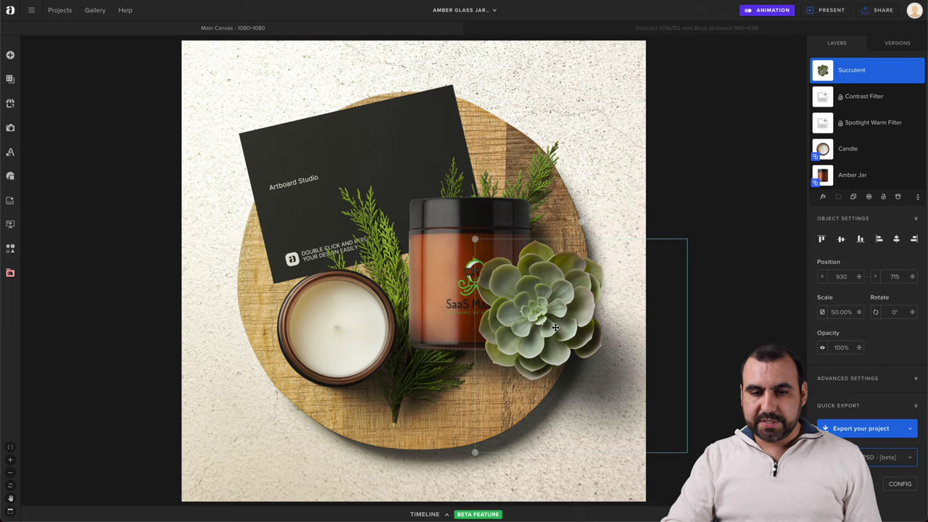
{"action": "left_click_drag", "start_coordinate": [819, 77], "coordinate": [823, 132]}
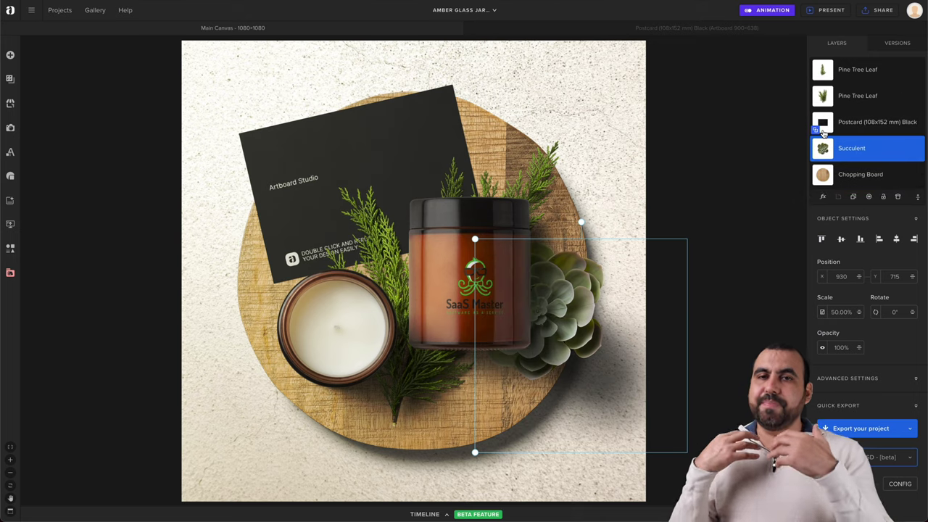
{"action": "left_click", "coordinate": [824, 177]}
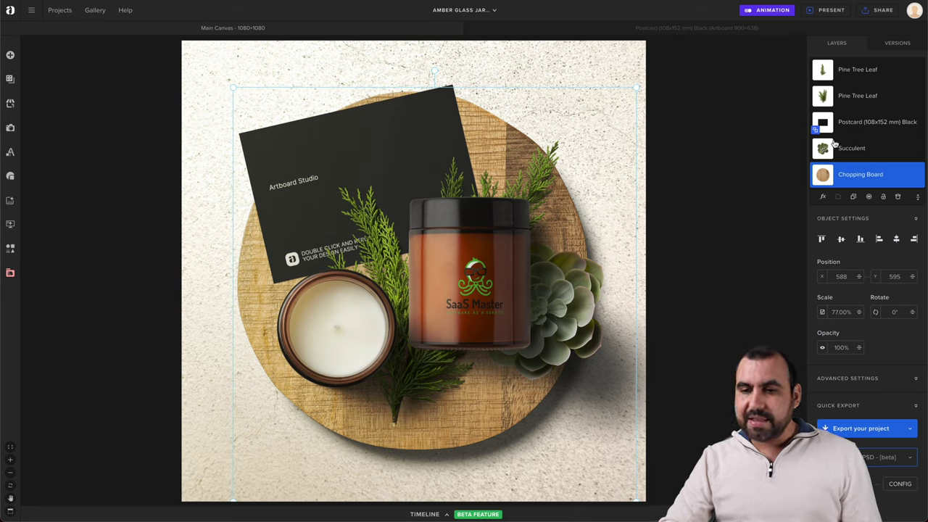
{"action": "left_click", "coordinate": [833, 145]}
{"action": "left_click_drag", "start_coordinate": [824, 156], "coordinate": [822, 87]}
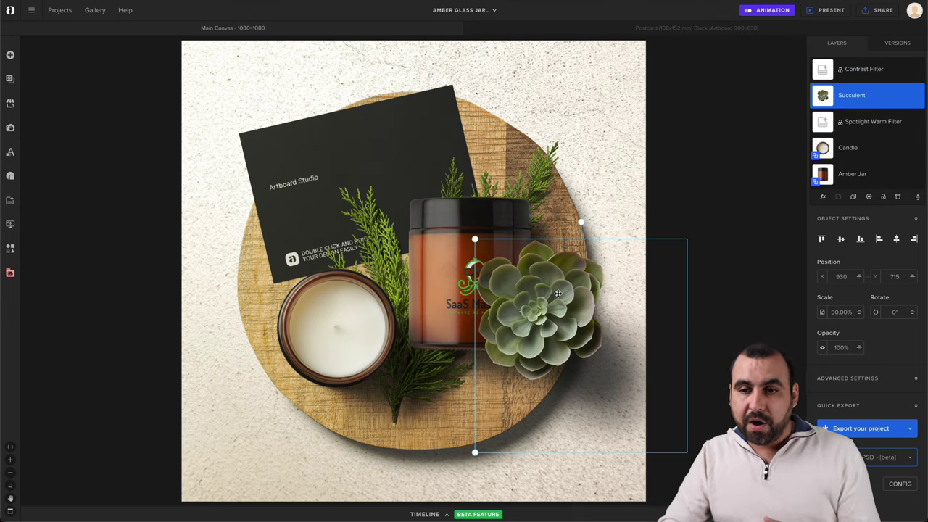
{"action": "left_click_drag", "start_coordinate": [842, 90], "coordinate": [854, 182]}
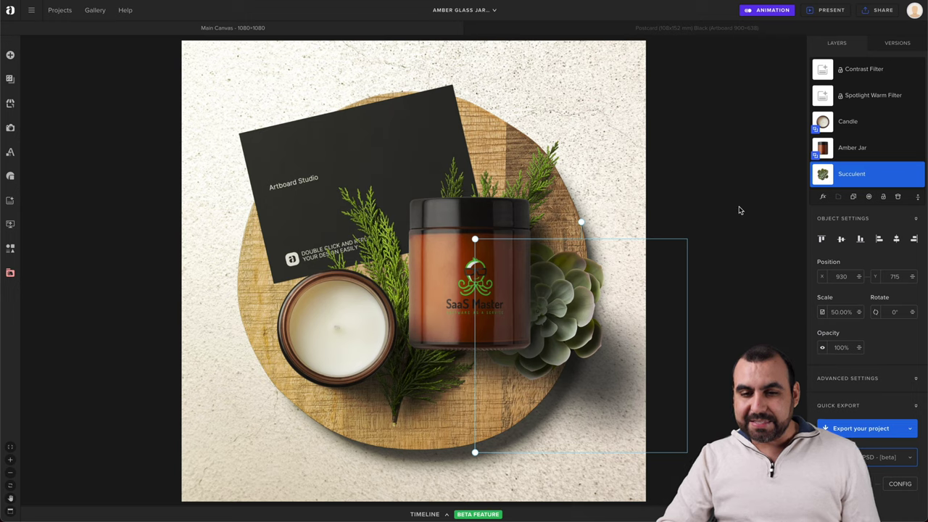
{"action": "left_click", "coordinate": [692, 220]}
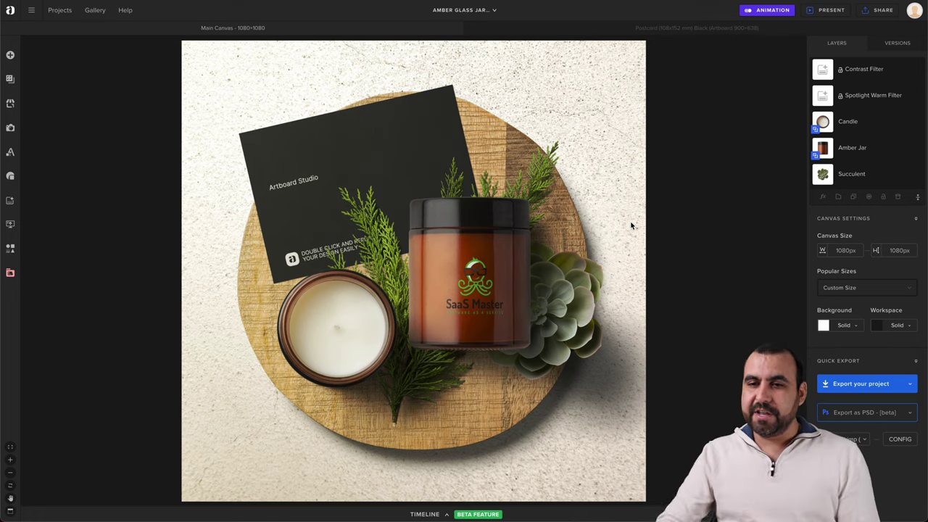
Step: Turn on animation mode and key the amber jar's start off-canvas right at 165% scale
{"action": "left_click", "coordinate": [755, 14]}
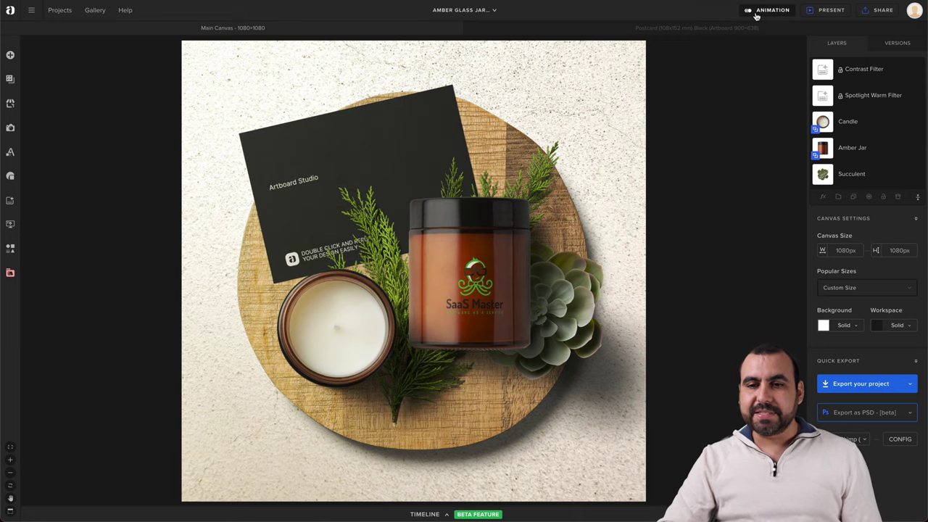
{"action": "left_click", "coordinate": [764, 14]}
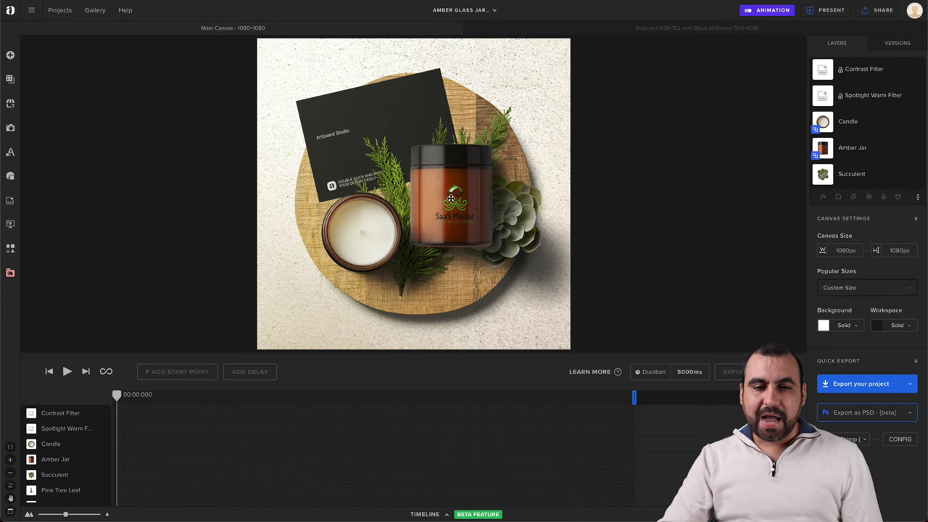
{"action": "left_click", "coordinate": [453, 198]}
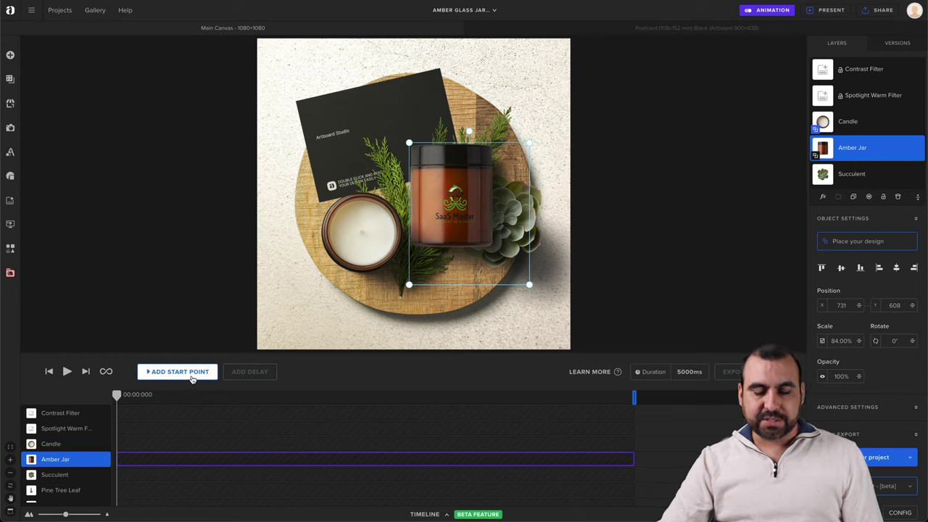
{"action": "left_click", "coordinate": [181, 376]}
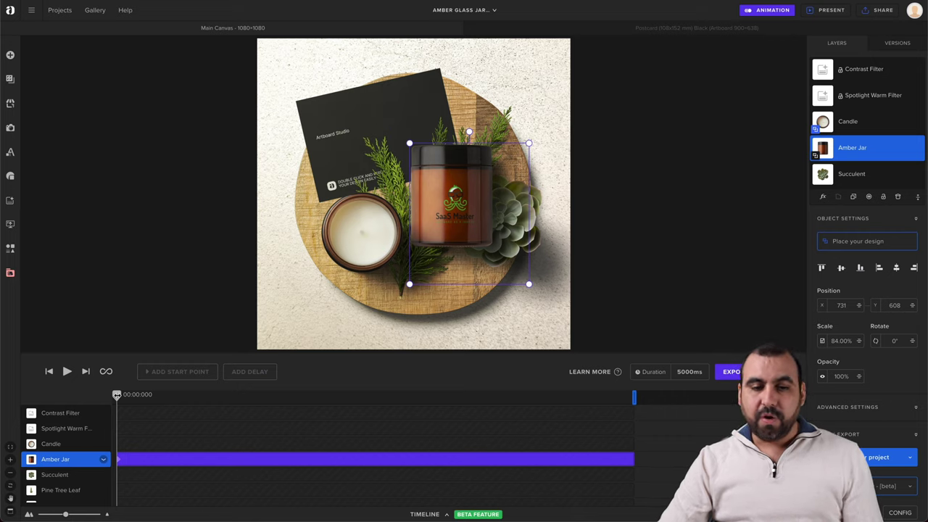
{"action": "left_click_drag", "start_coordinate": [451, 221], "coordinate": [622, 226]}
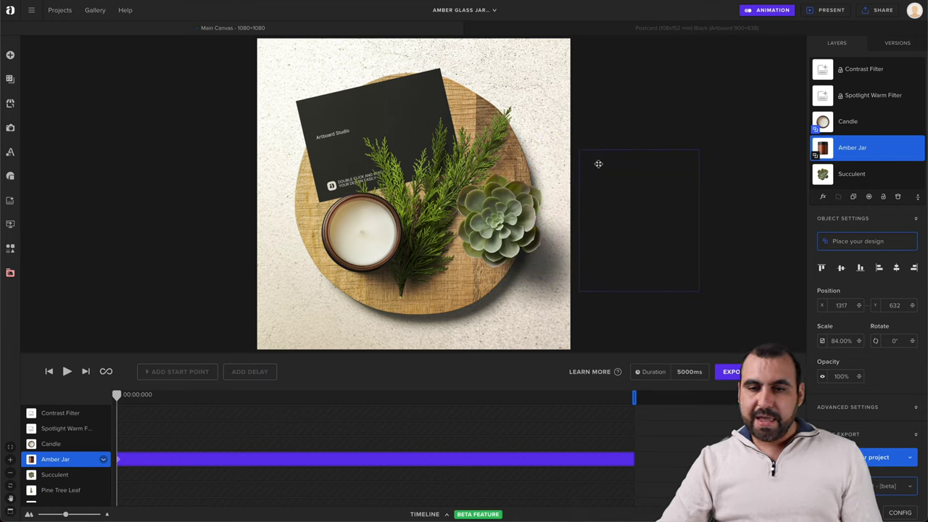
{"action": "left_click_drag", "start_coordinate": [577, 191], "coordinate": [538, 189]}
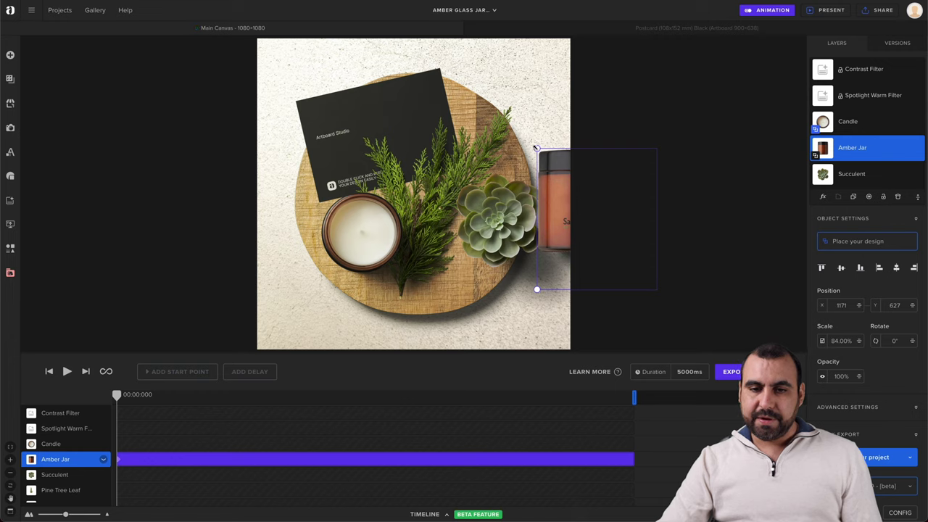
{"action": "left_click_drag", "start_coordinate": [531, 146], "coordinate": [447, 107]}
{"action": "left_click_drag", "start_coordinate": [538, 172], "coordinate": [648, 167]}
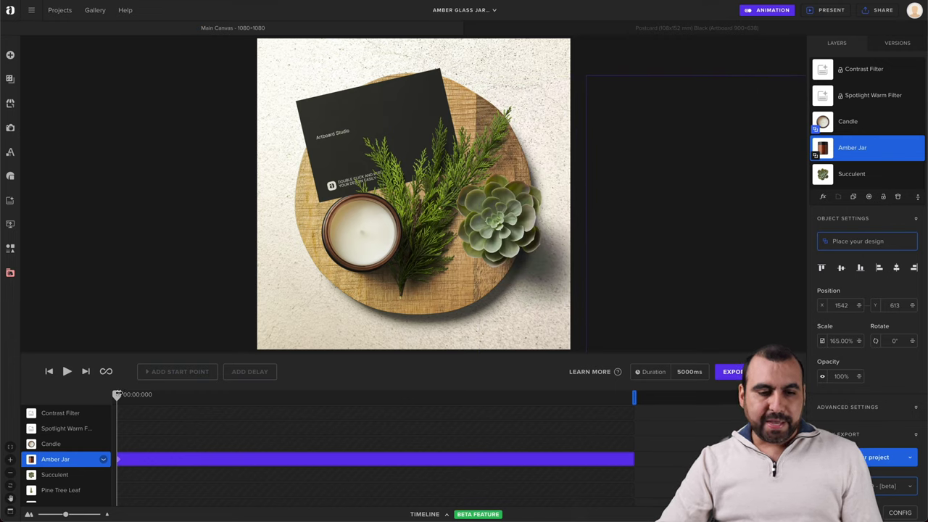
Step: At 1 second, bring the jar back to the board centre at 88%, then rewind
{"action": "left_click_drag", "start_coordinate": [118, 395], "coordinate": [221, 395]}
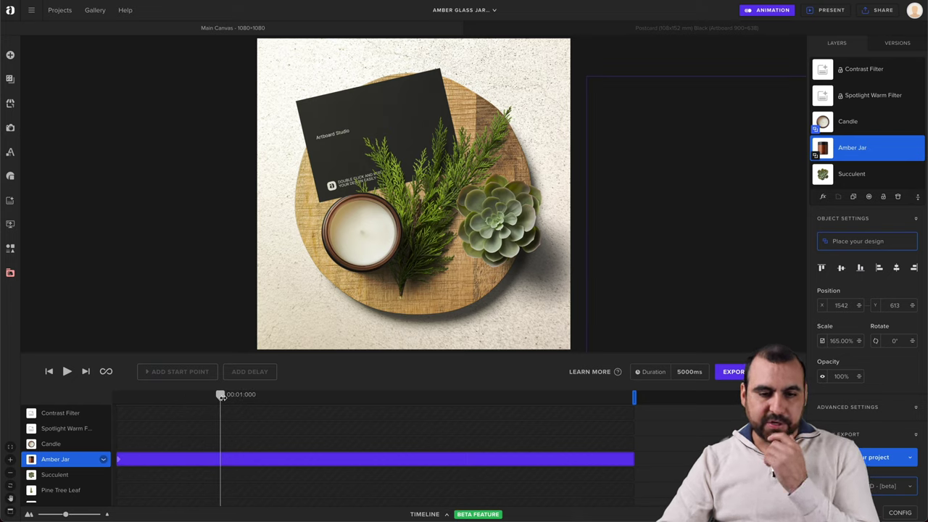
{"action": "left_click_drag", "start_coordinate": [665, 210], "coordinate": [438, 218]}
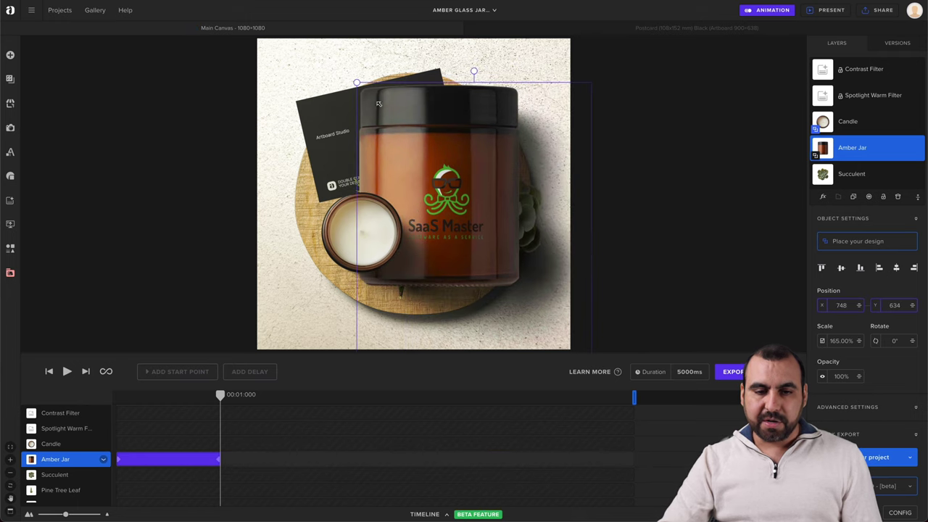
{"action": "left_click_drag", "start_coordinate": [378, 104], "coordinate": [435, 167]}
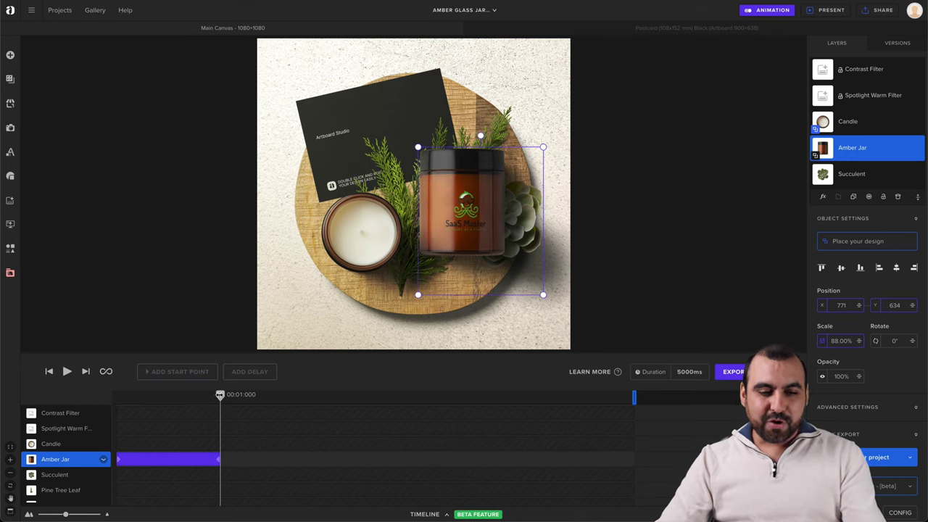
{"action": "left_click_drag", "start_coordinate": [219, 395], "coordinate": [114, 395]}
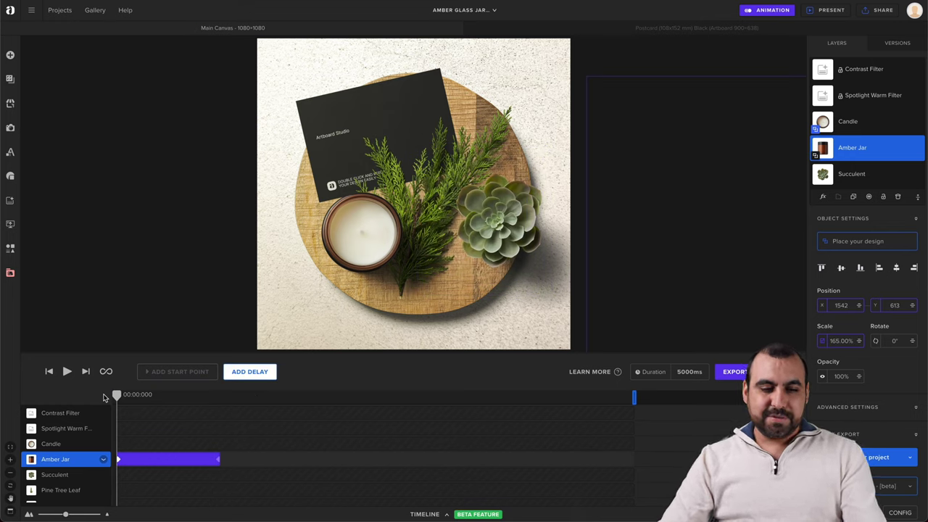
Step: Preview the jar animation and expand its Position X, Position Y, ScaleX and ScaleY tracks, keeping linear easing
{"action": "left_click", "coordinate": [66, 372]}
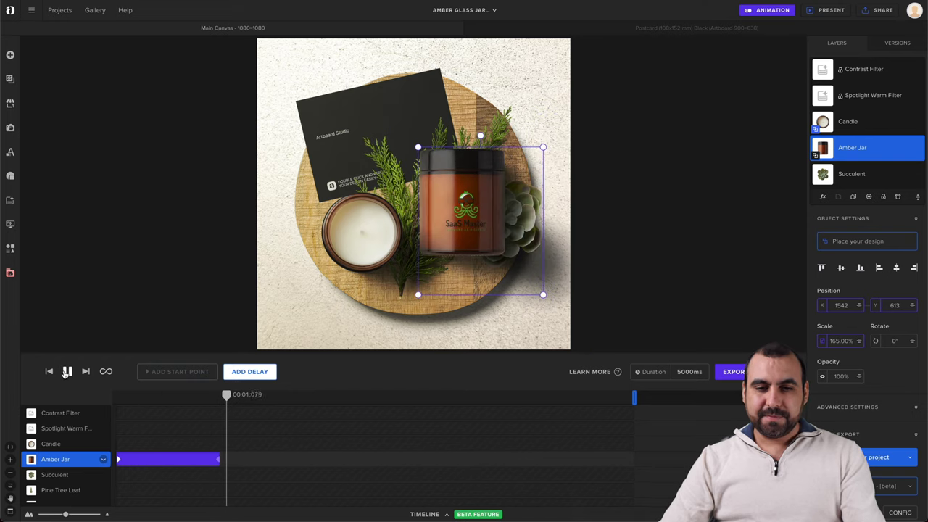
{"action": "left_click", "coordinate": [65, 371]}
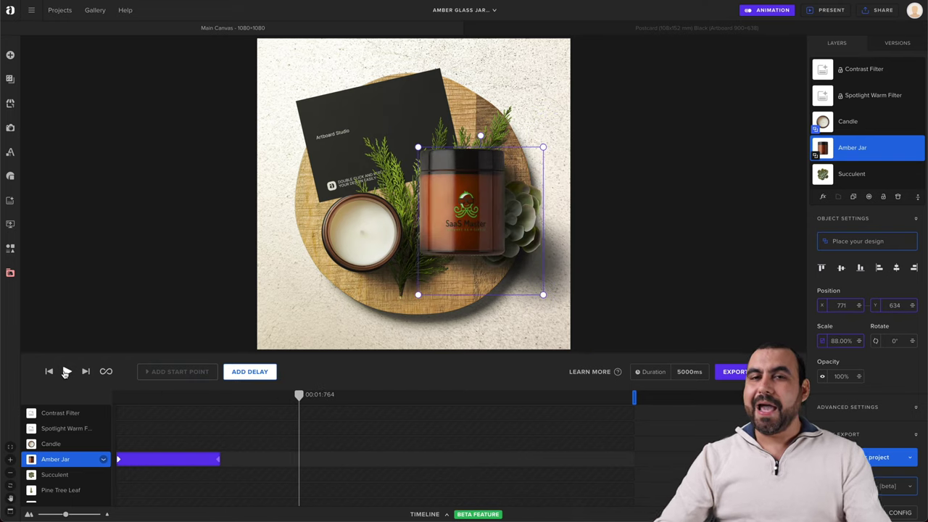
{"action": "left_click", "coordinate": [105, 460]}
{"action": "scroll", "coordinate": [69, 445], "scroll_direction": "down", "scroll_amount": 2}
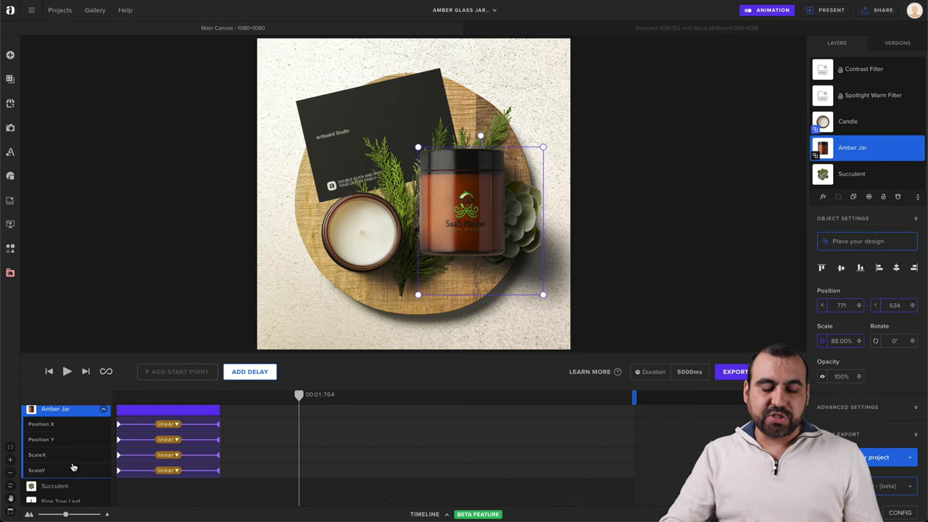
{"action": "left_click", "coordinate": [174, 423]}
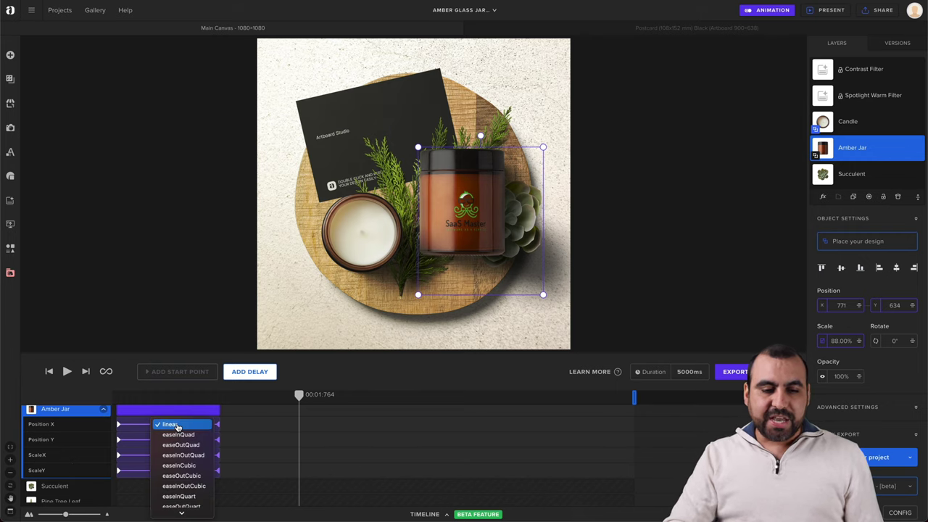
{"action": "scroll", "coordinate": [192, 479], "scroll_direction": "down", "scroll_amount": 5}
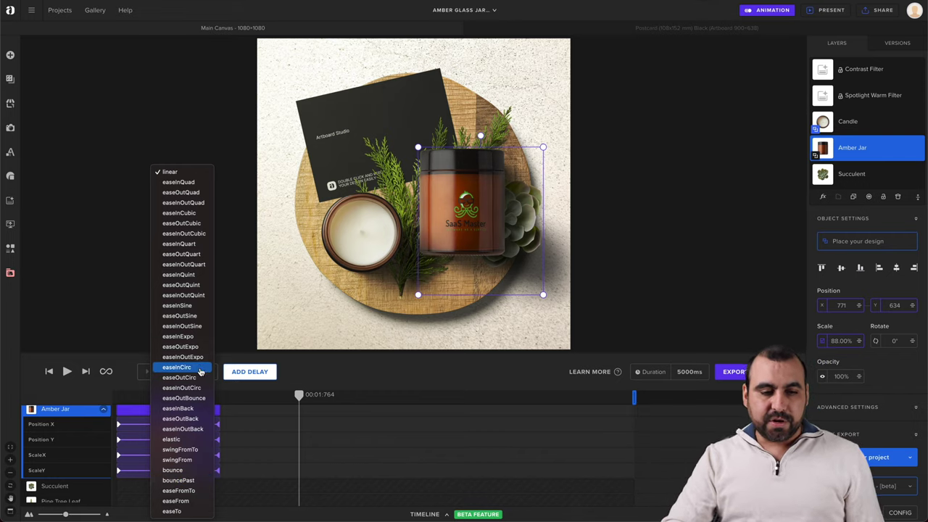
{"action": "left_click", "coordinate": [250, 428]}
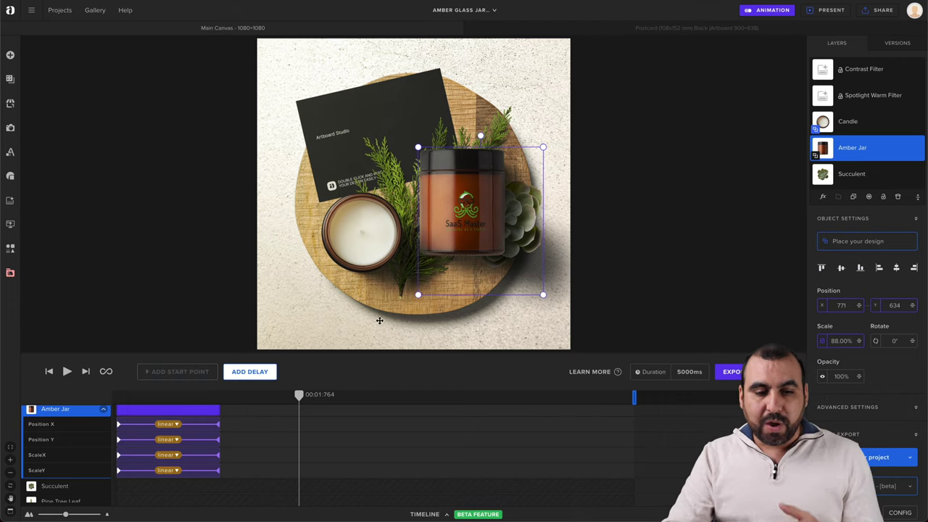
Step: At 00:01:764 move the jar to the upper left (184, 489), then rewind and preview
{"action": "left_click_drag", "start_coordinate": [488, 198], "coordinate": [317, 157]}
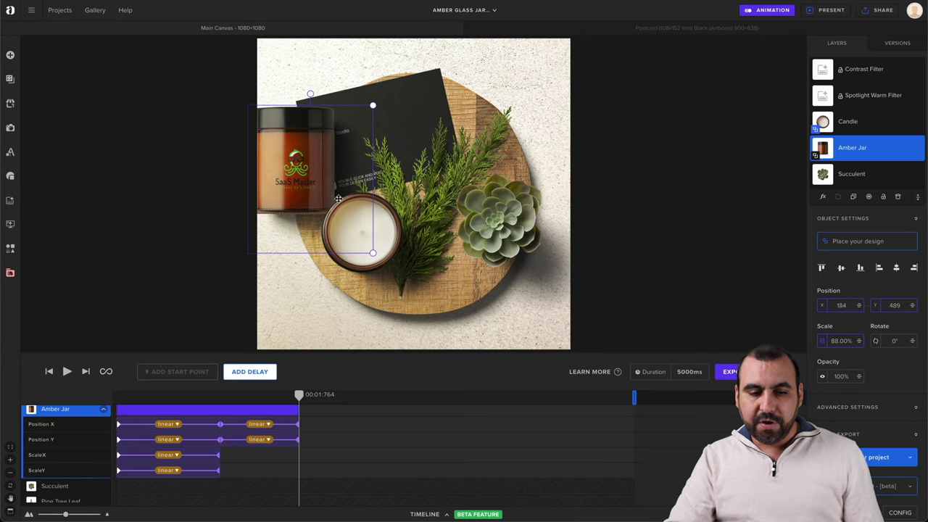
{"action": "left_click_drag", "start_coordinate": [298, 394], "coordinate": [94, 398]}
{"action": "left_click", "coordinate": [67, 371]}
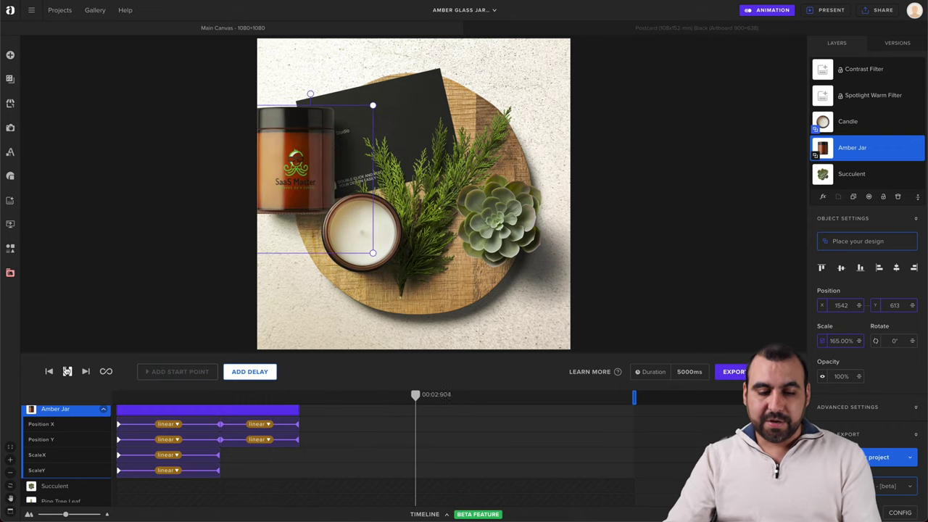
{"action": "left_click", "coordinate": [225, 412]}
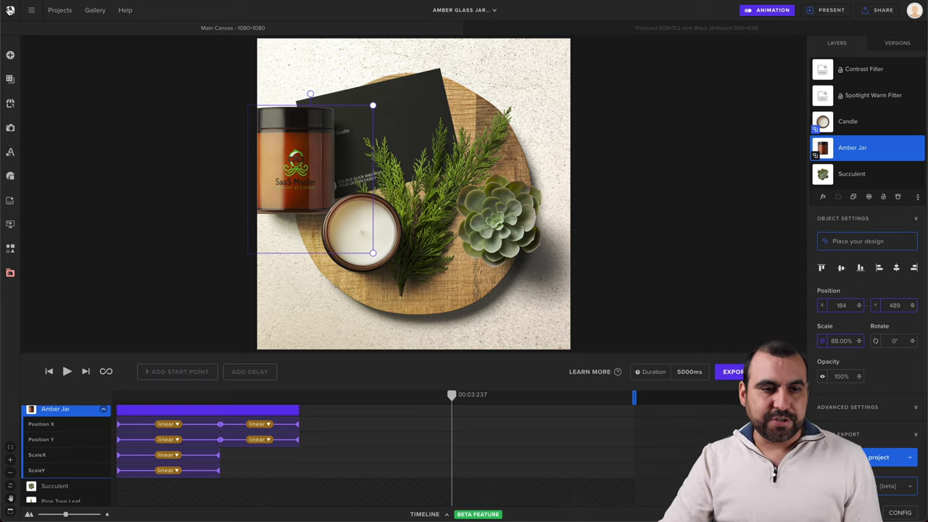
Step: Start a new project from the Print Mockups' Animated Business Card Mockup Scene template
{"action": "left_click", "coordinate": [9, 10]}
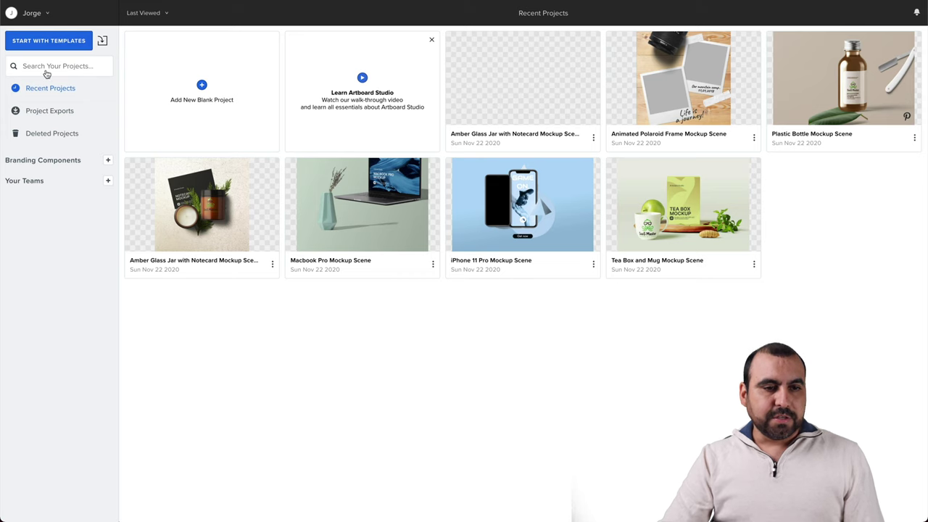
{"action": "left_click", "coordinate": [45, 41]}
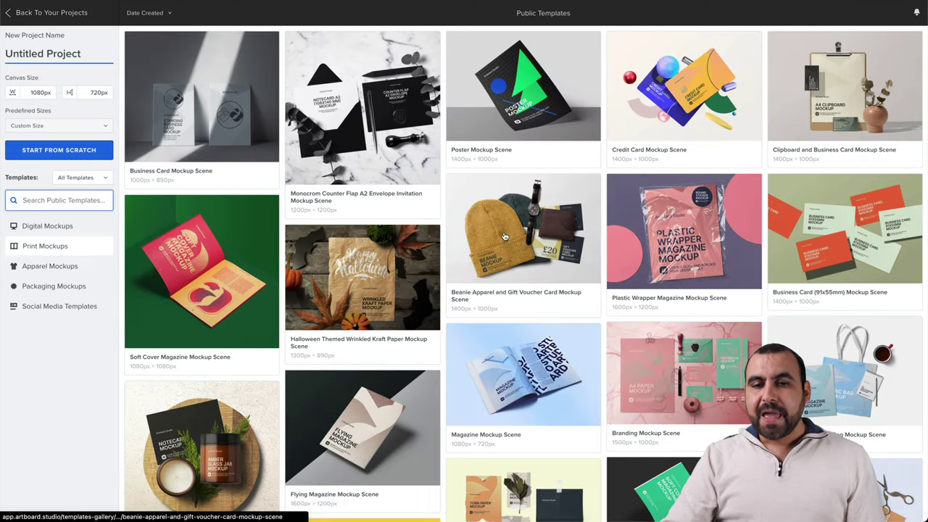
{"action": "left_click", "coordinate": [72, 232]}
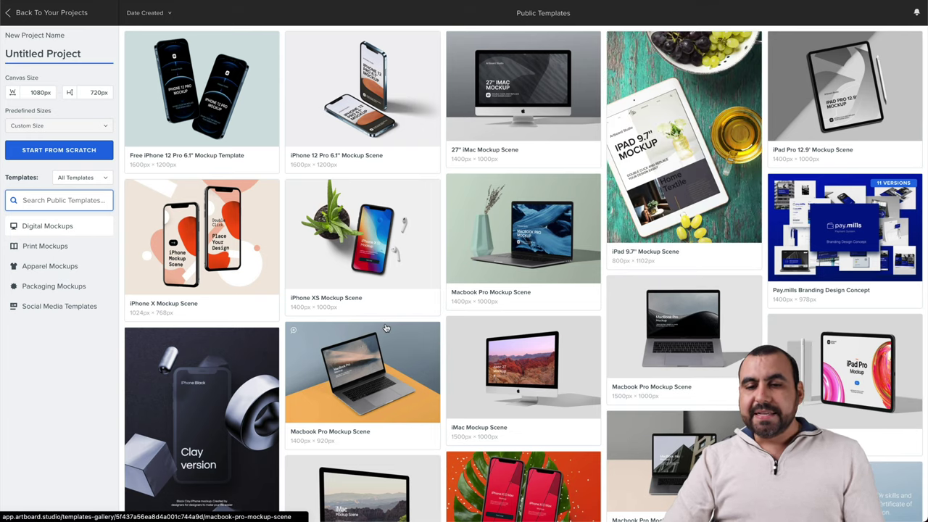
{"action": "scroll", "coordinate": [386, 328], "scroll_direction": "down", "scroll_amount": 10}
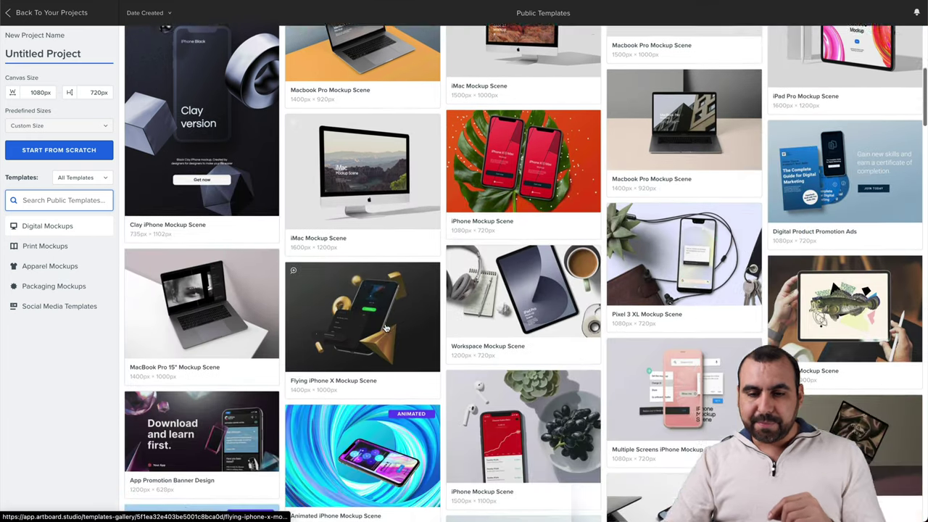
{"action": "scroll", "coordinate": [387, 328], "scroll_direction": "down", "scroll_amount": 5}
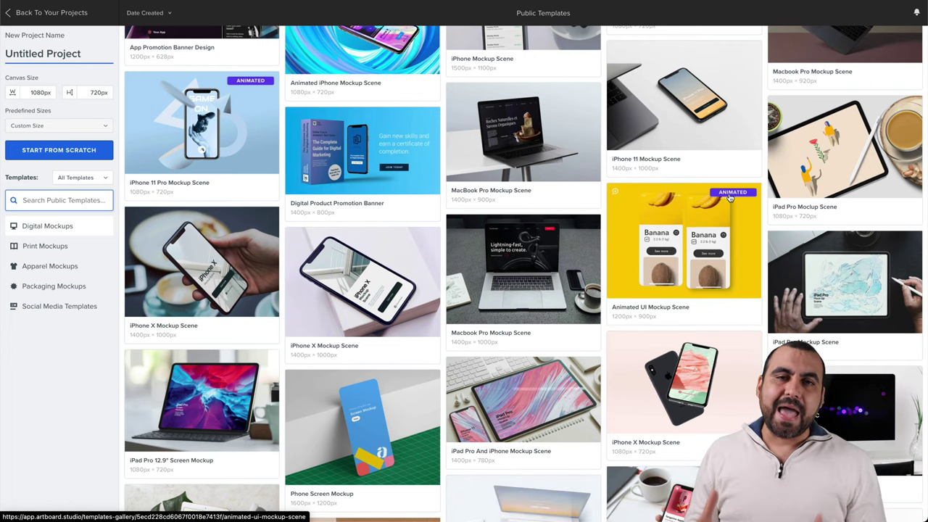
{"action": "left_click", "coordinate": [44, 247]}
{"action": "scroll", "coordinate": [373, 368], "scroll_direction": "down", "scroll_amount": 4}
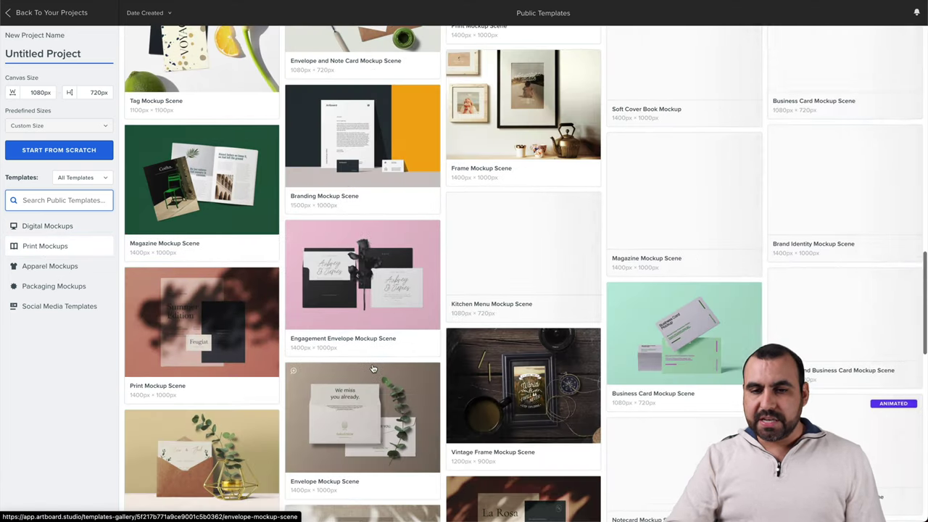
{"action": "scroll", "coordinate": [374, 369], "scroll_direction": "down", "scroll_amount": 3}
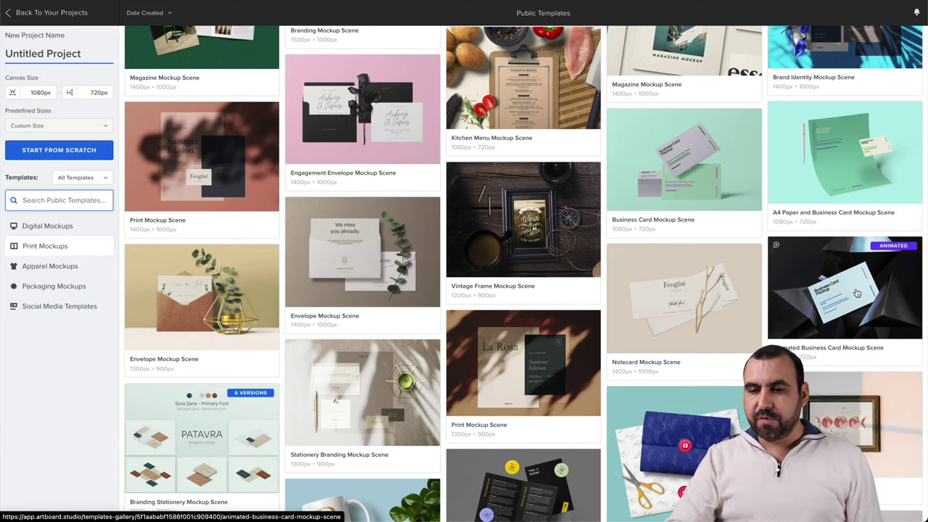
{"action": "left_click", "coordinate": [858, 292]}
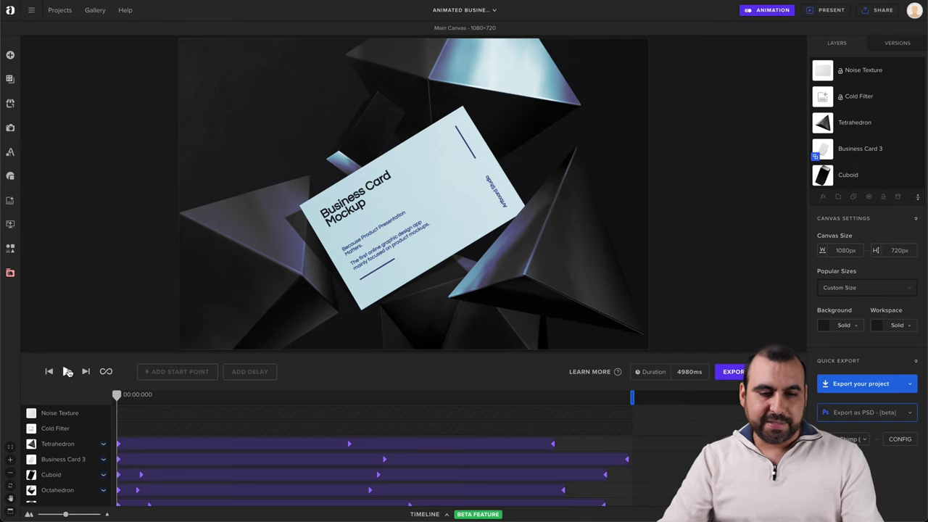
{"action": "left_click", "coordinate": [67, 371]}
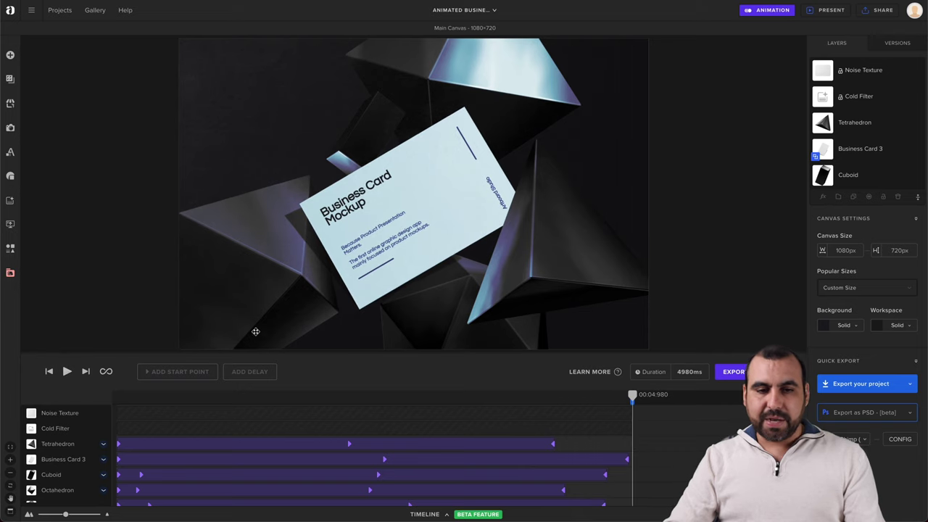
{"action": "left_click", "coordinate": [431, 223]}
{"action": "left_click", "coordinate": [371, 181]}
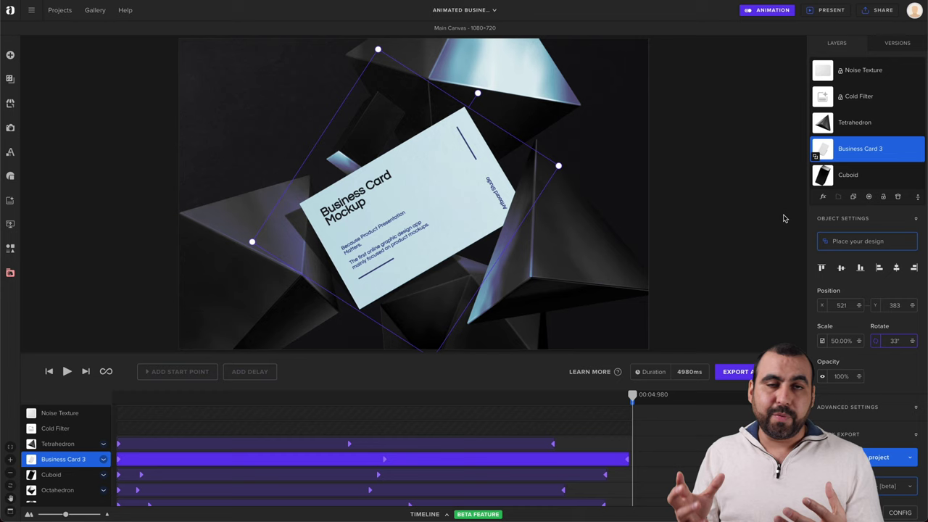
{"action": "left_click", "coordinate": [830, 242]}
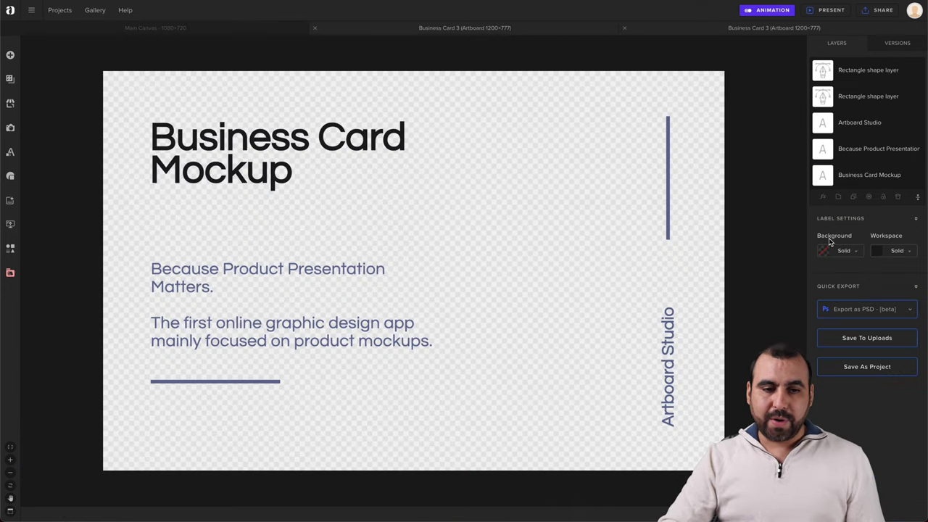
Step: Place the SaaS Master logo on the card design, scaled to 11% at the upper right
{"action": "left_click", "coordinate": [11, 224]}
{"action": "left_click_drag", "start_coordinate": [55, 156], "coordinate": [553, 152]}
{"action": "left_click", "coordinate": [571, 392]}
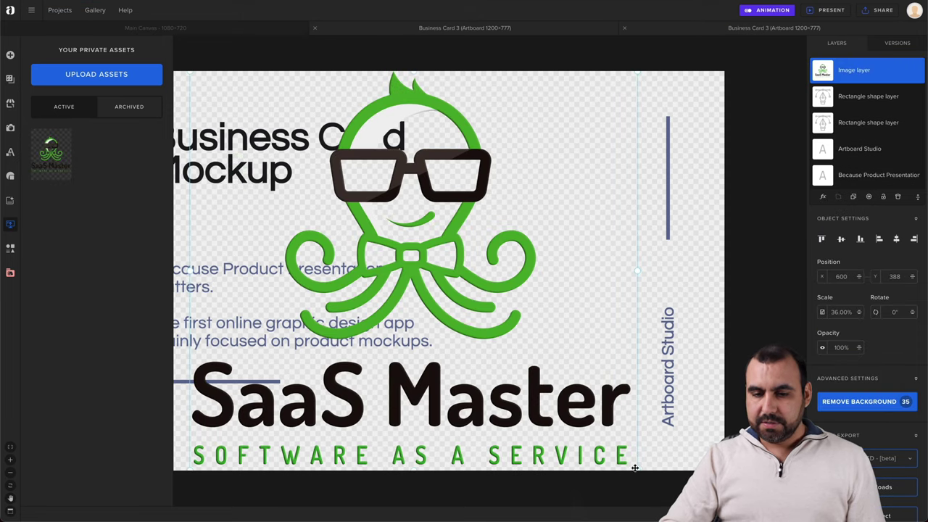
{"action": "left_click_drag", "start_coordinate": [604, 438], "coordinate": [509, 336]}
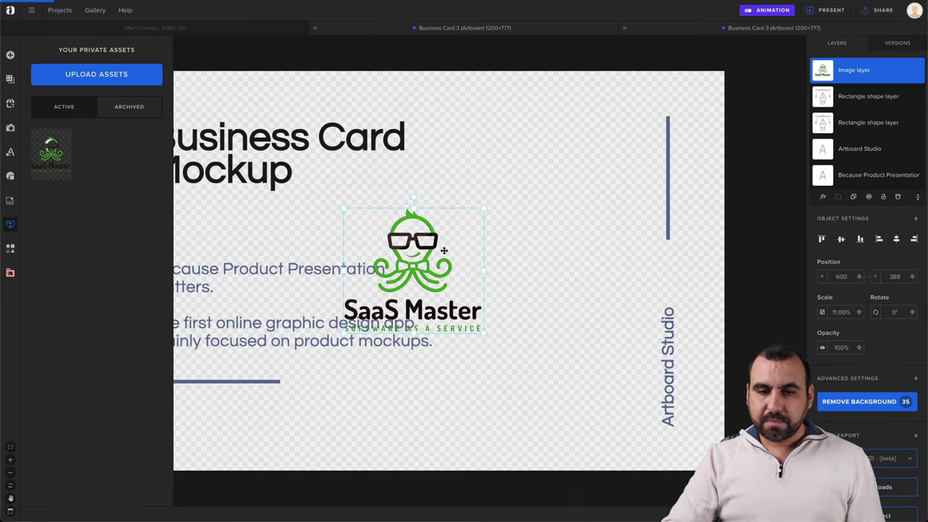
{"action": "left_click_drag", "start_coordinate": [444, 250], "coordinate": [573, 181]}
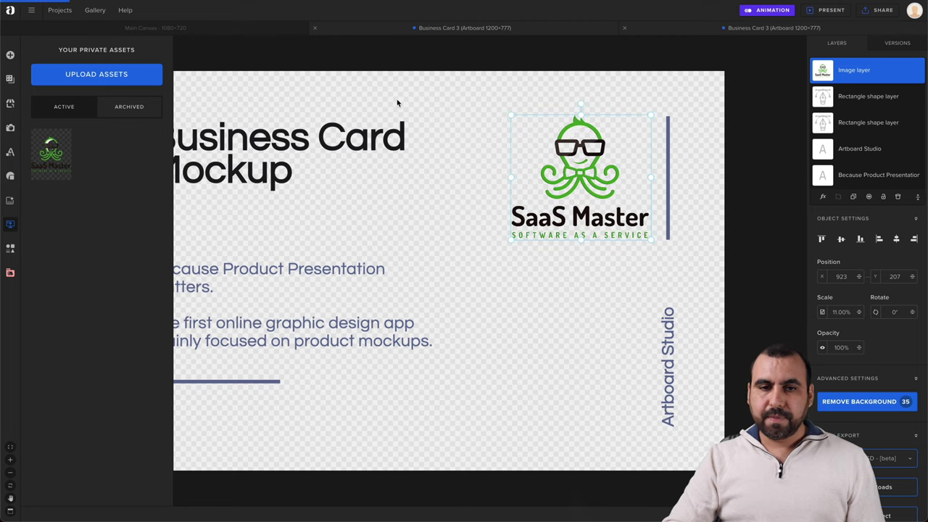
Step: Compare the main mockup scene with the card design, then reopen Business Card 3 for editing
{"action": "left_click", "coordinate": [242, 29]}
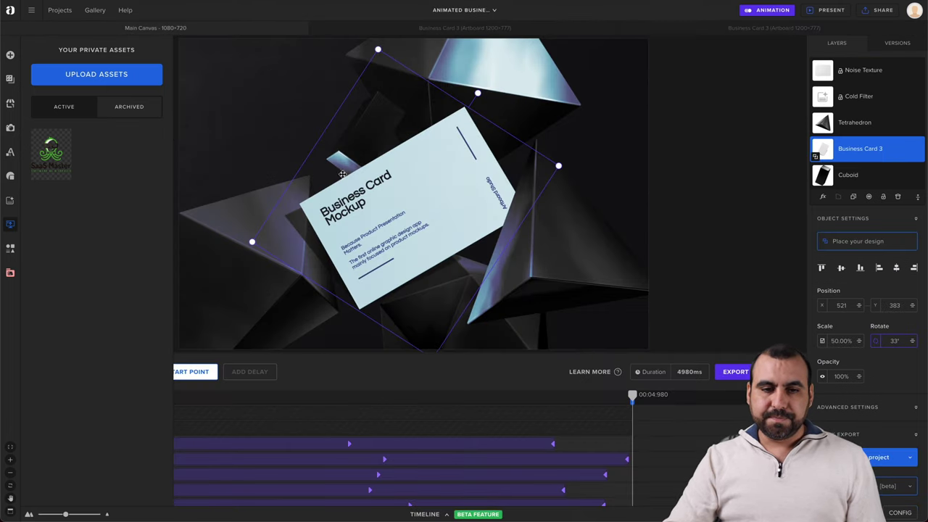
{"action": "left_click", "coordinate": [714, 29]}
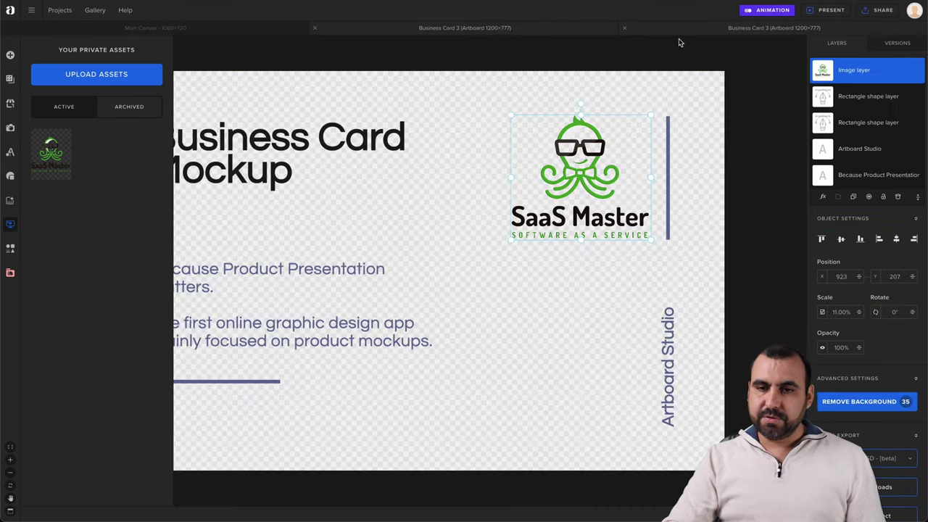
{"action": "left_click", "coordinate": [183, 32]}
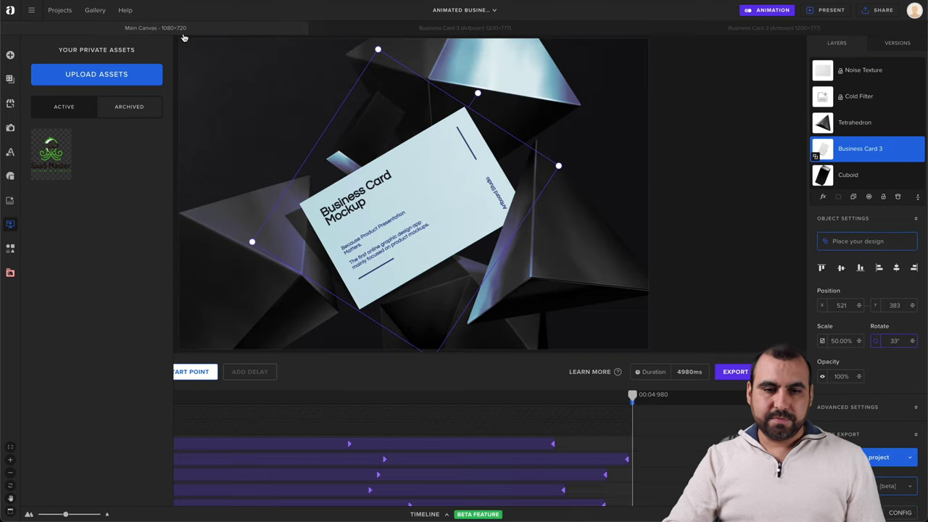
{"action": "left_click", "coordinate": [714, 27]}
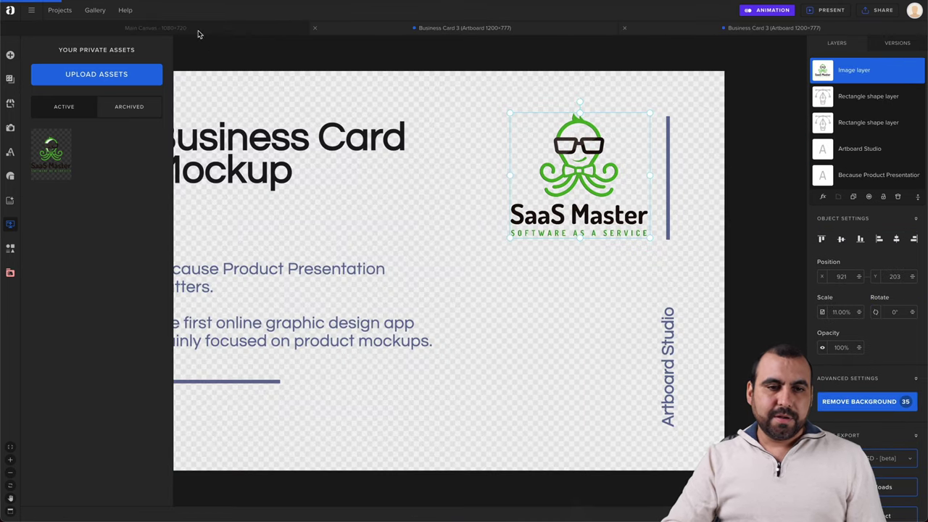
{"action": "left_click", "coordinate": [194, 29]}
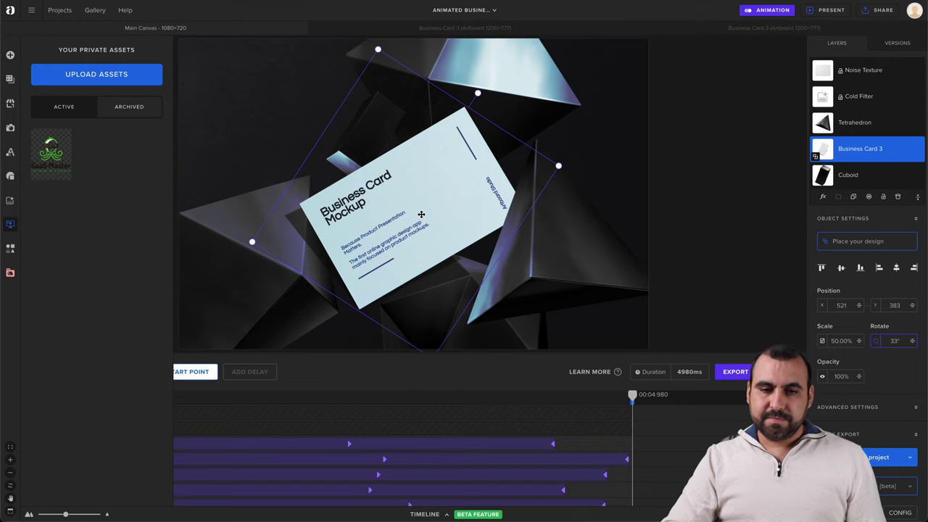
{"action": "left_click", "coordinate": [412, 182]}
{"action": "left_click", "coordinate": [386, 197]}
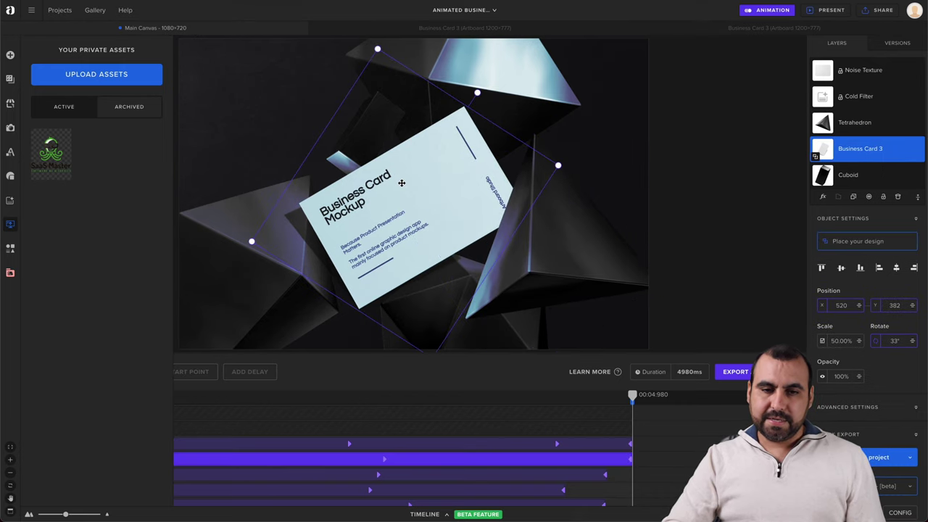
{"action": "left_click", "coordinate": [739, 27]}
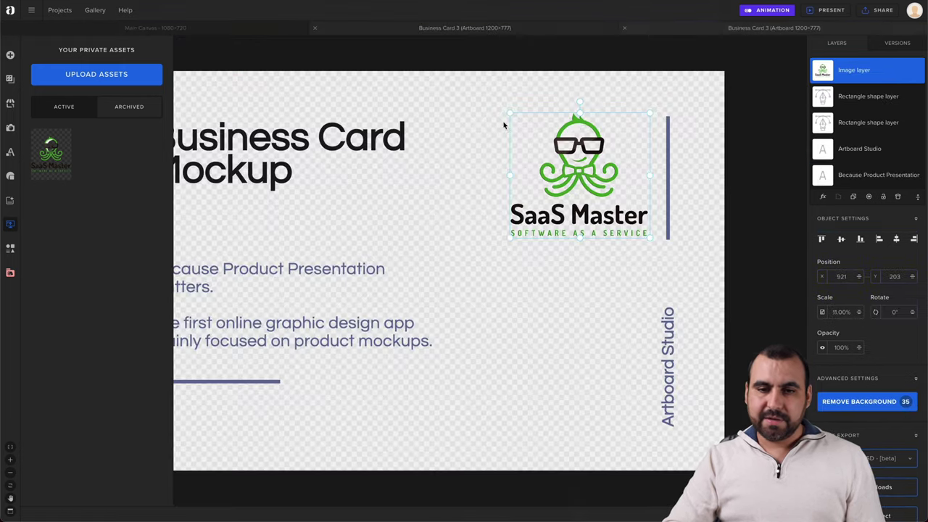
{"action": "left_click", "coordinate": [624, 28]}
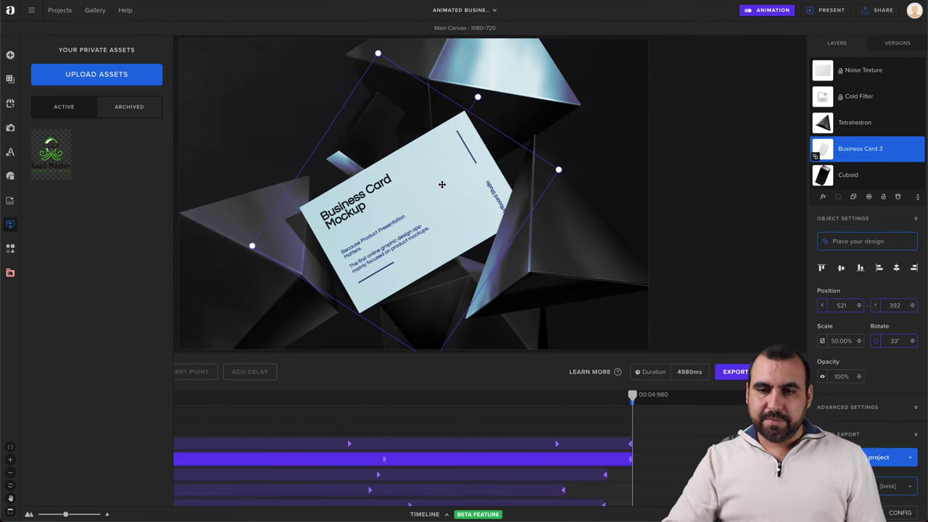
{"action": "double_click", "coordinate": [441, 184]}
Step: Re-place the SaaS Master logo on Business Card 3 at 11%, upper right, and check the Main Canvas
{"action": "left_click_drag", "start_coordinate": [45, 150], "coordinate": [551, 196]}
{"action": "left_click", "coordinate": [579, 459]}
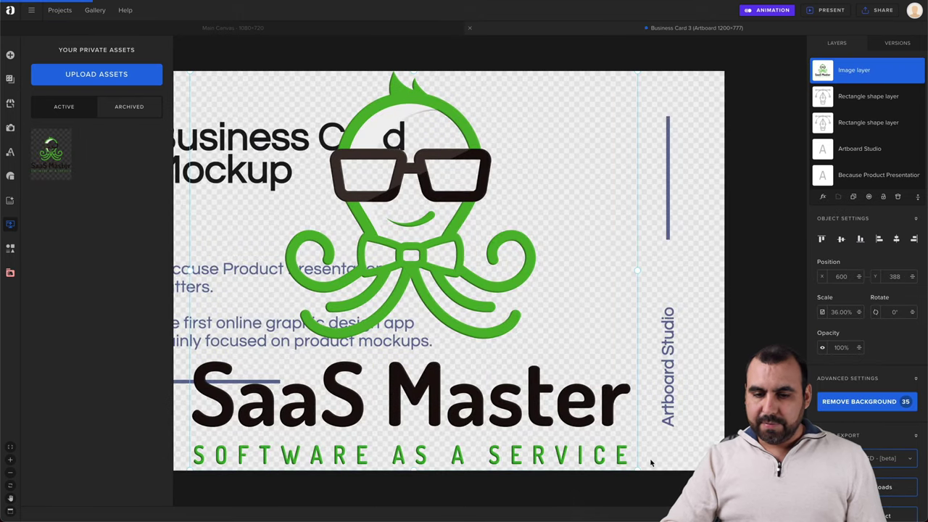
{"action": "left_click_drag", "start_coordinate": [636, 469], "coordinate": [500, 333]}
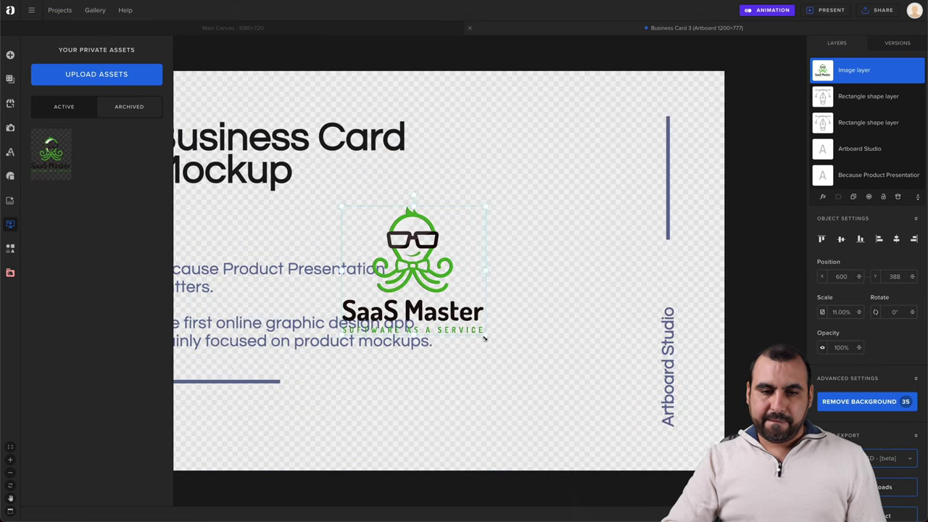
{"action": "left_click_drag", "start_coordinate": [417, 286], "coordinate": [566, 184]}
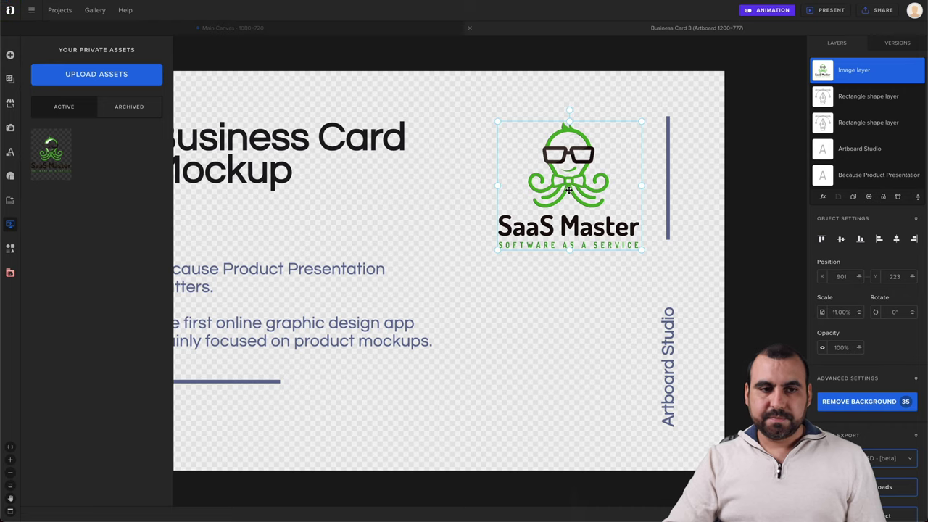
{"action": "left_click", "coordinate": [242, 29]}
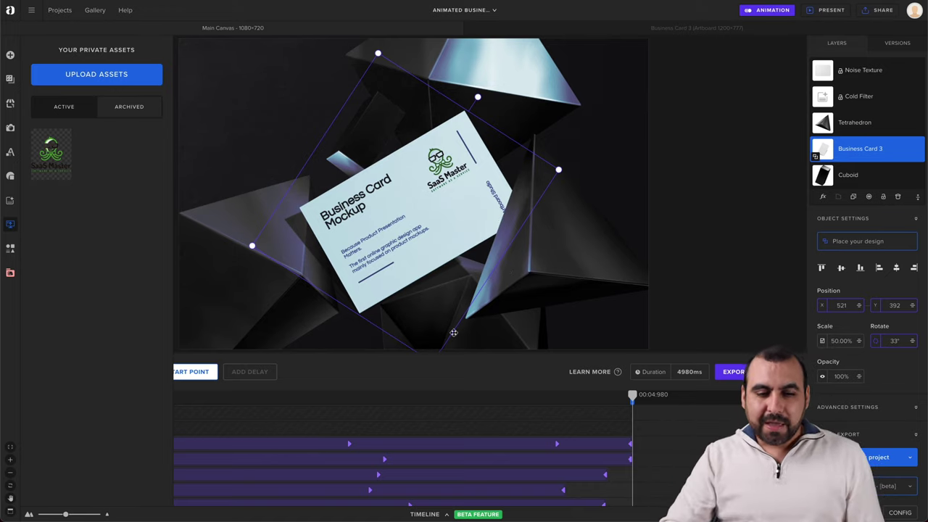
{"action": "left_click_drag", "start_coordinate": [444, 401], "coordinate": [150, 387]}
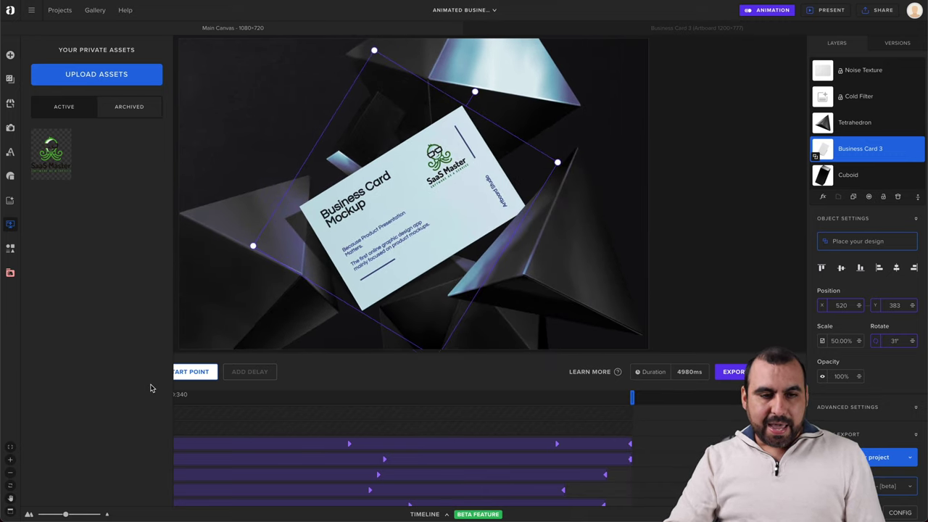
Step: Hide the assets panel and expand the Tetrahedron's Position X, Position Y and Rotate tracks
{"action": "left_click", "coordinate": [10, 224]}
{"action": "left_click", "coordinate": [104, 444]}
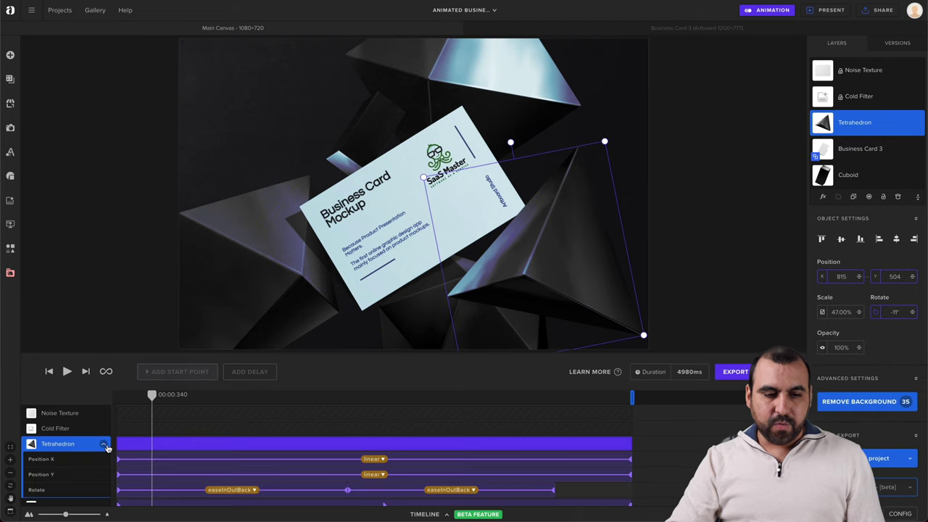
{"action": "scroll", "coordinate": [108, 435], "scroll_direction": "down", "scroll_amount": 1}
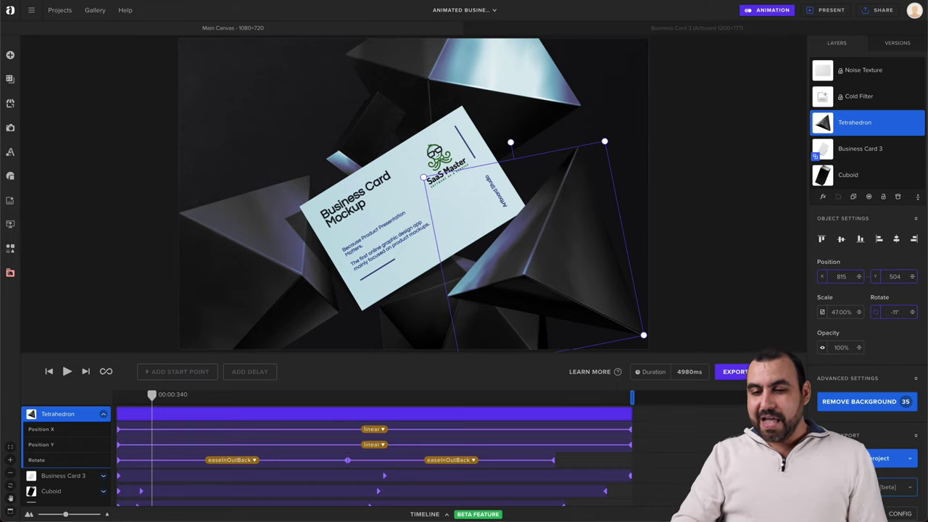
{"action": "left_click", "coordinate": [748, 293]}
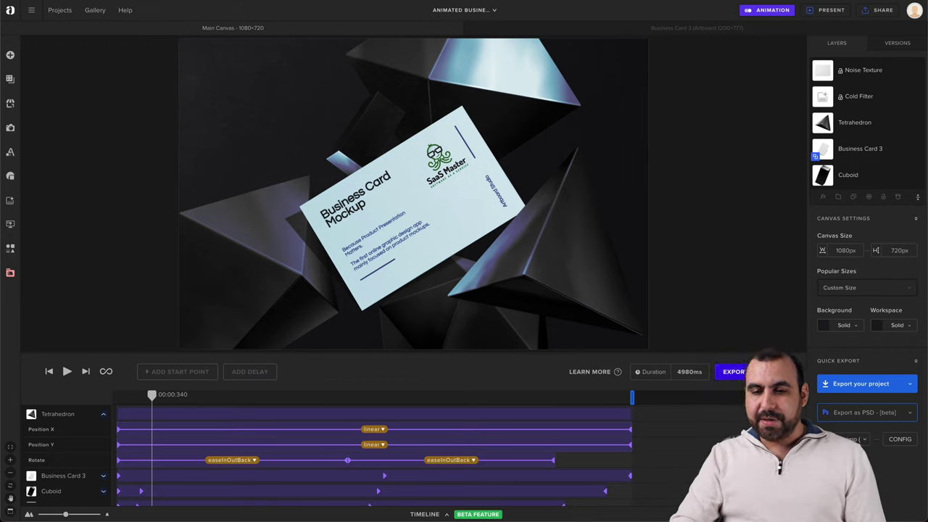
Step: Look through the image and PSD export options unchanged, then export the animation
{"action": "left_click", "coordinate": [859, 388]}
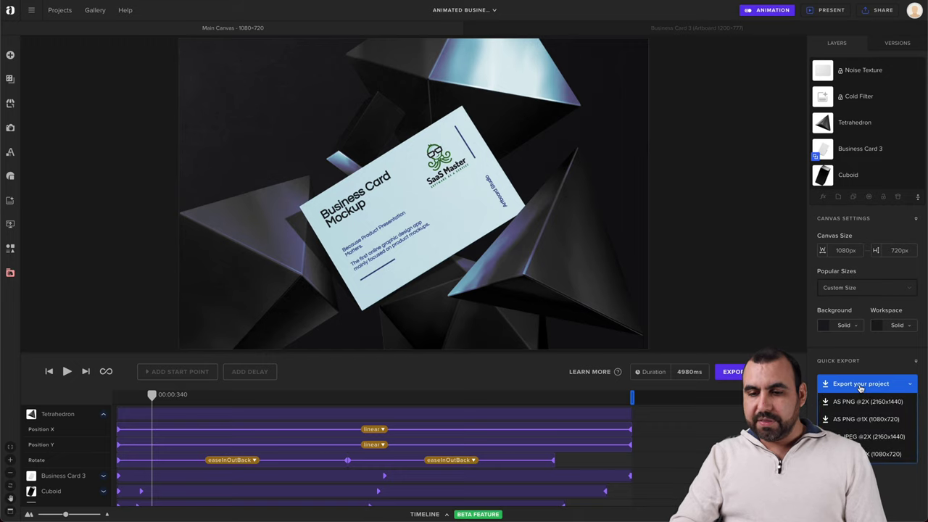
{"action": "left_click", "coordinate": [876, 419]}
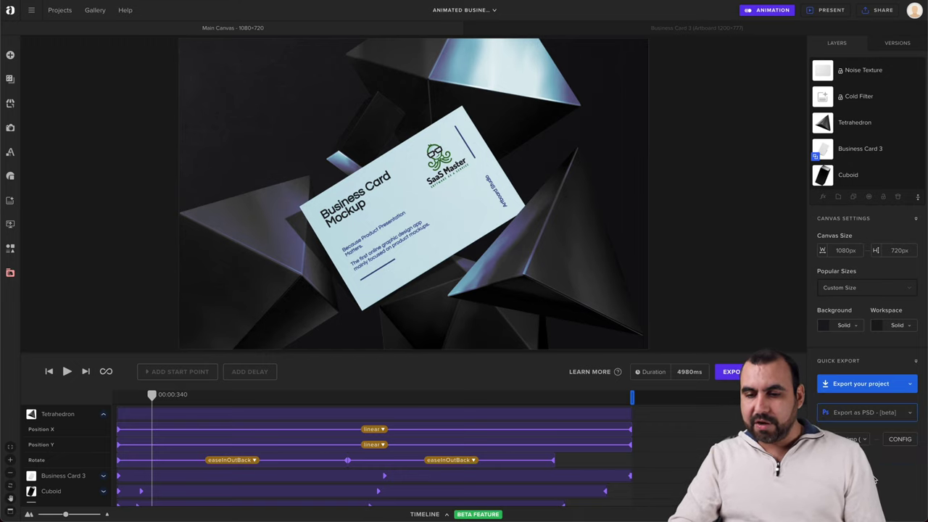
{"action": "left_click", "coordinate": [872, 414]}
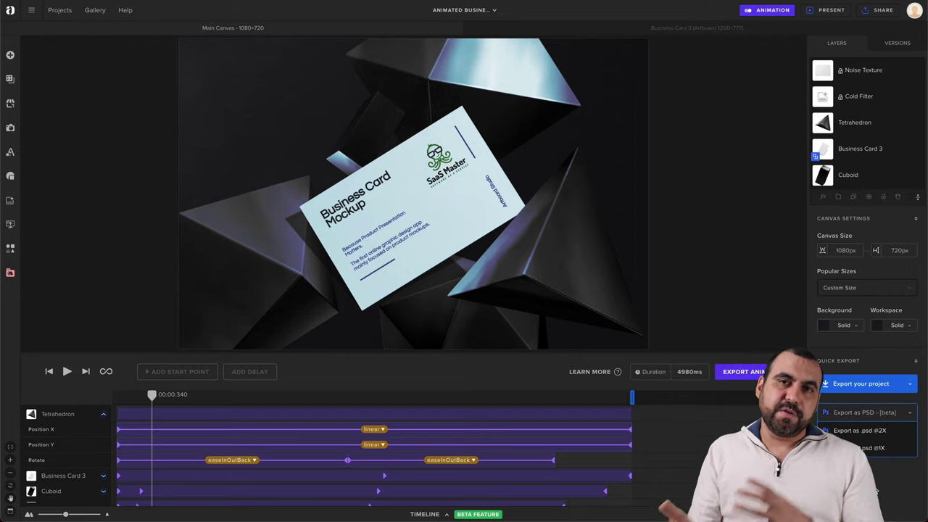
{"action": "key", "text": "Escape"}
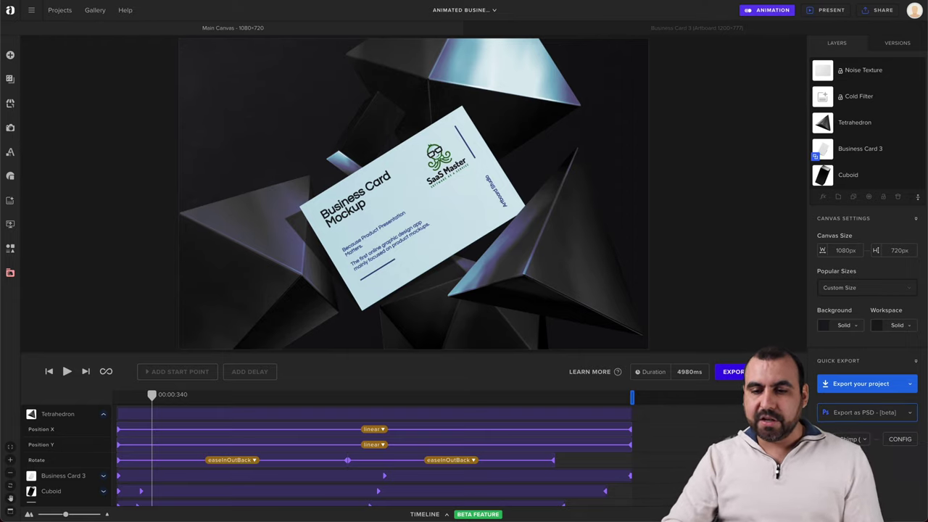
{"action": "left_click", "coordinate": [734, 371]}
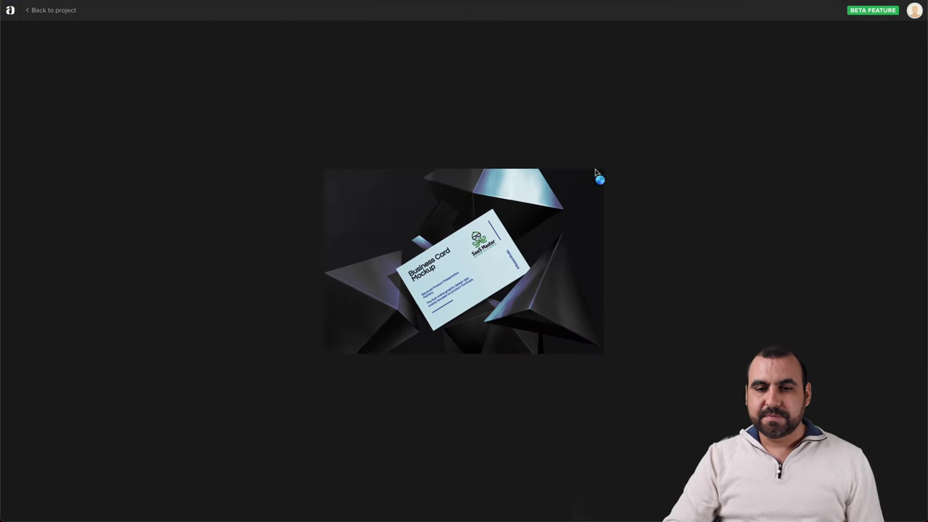
Step: Return from the export page to the project editor, briefly viewing the sharing options
{"action": "left_click", "coordinate": [32, 11]}
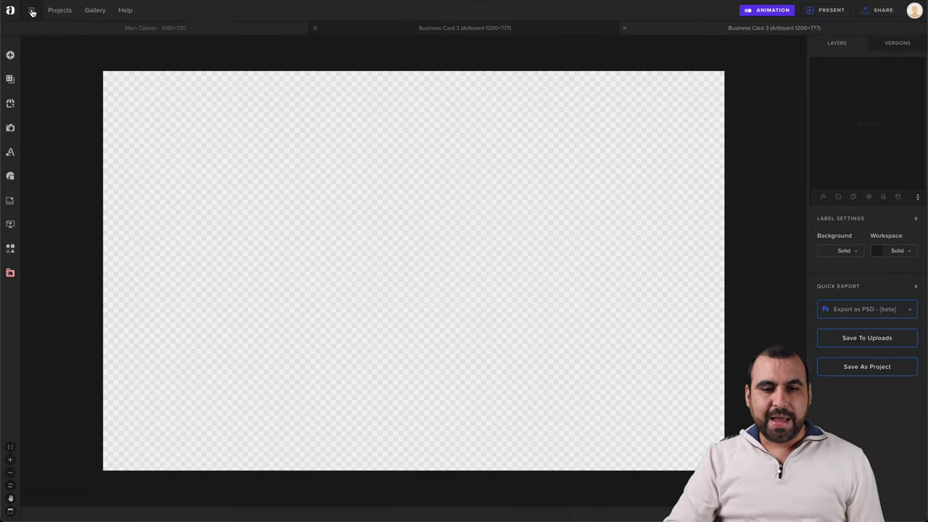
{"action": "left_click", "coordinate": [883, 11]}
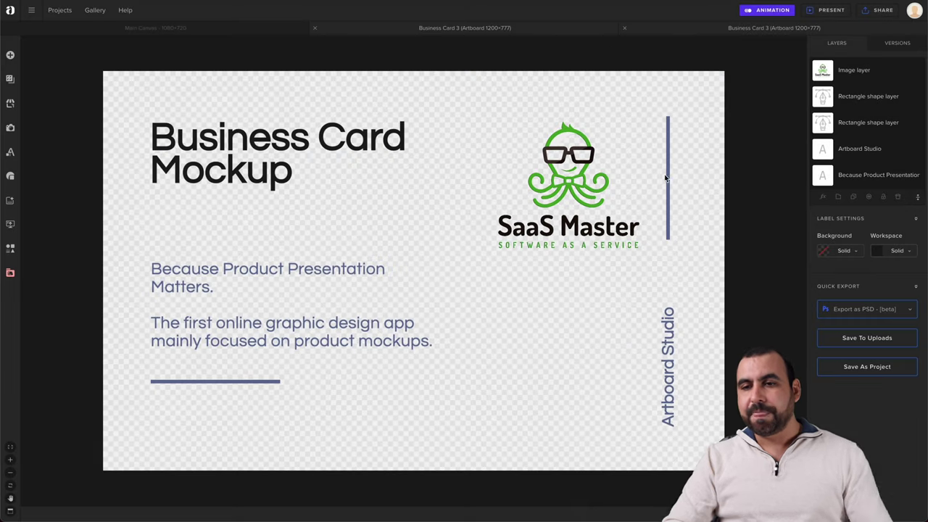
{"action": "left_click", "coordinate": [613, 41]}
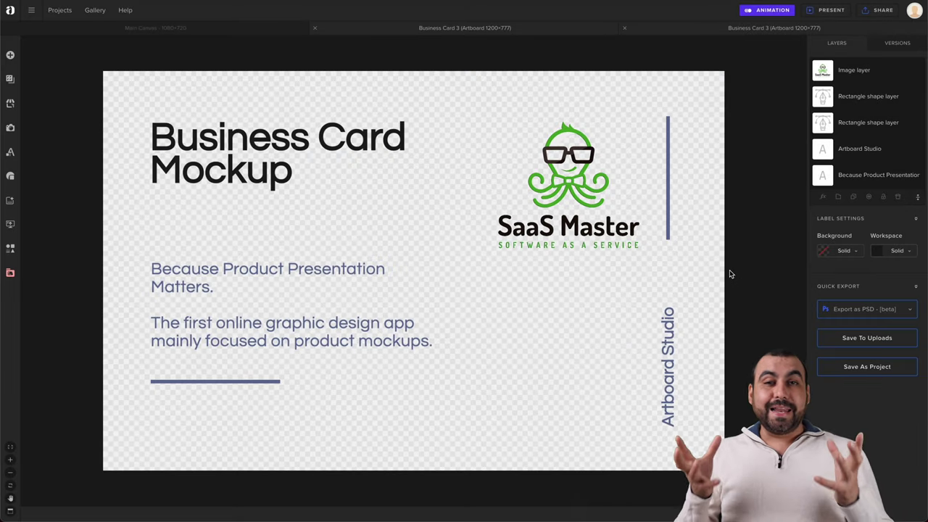